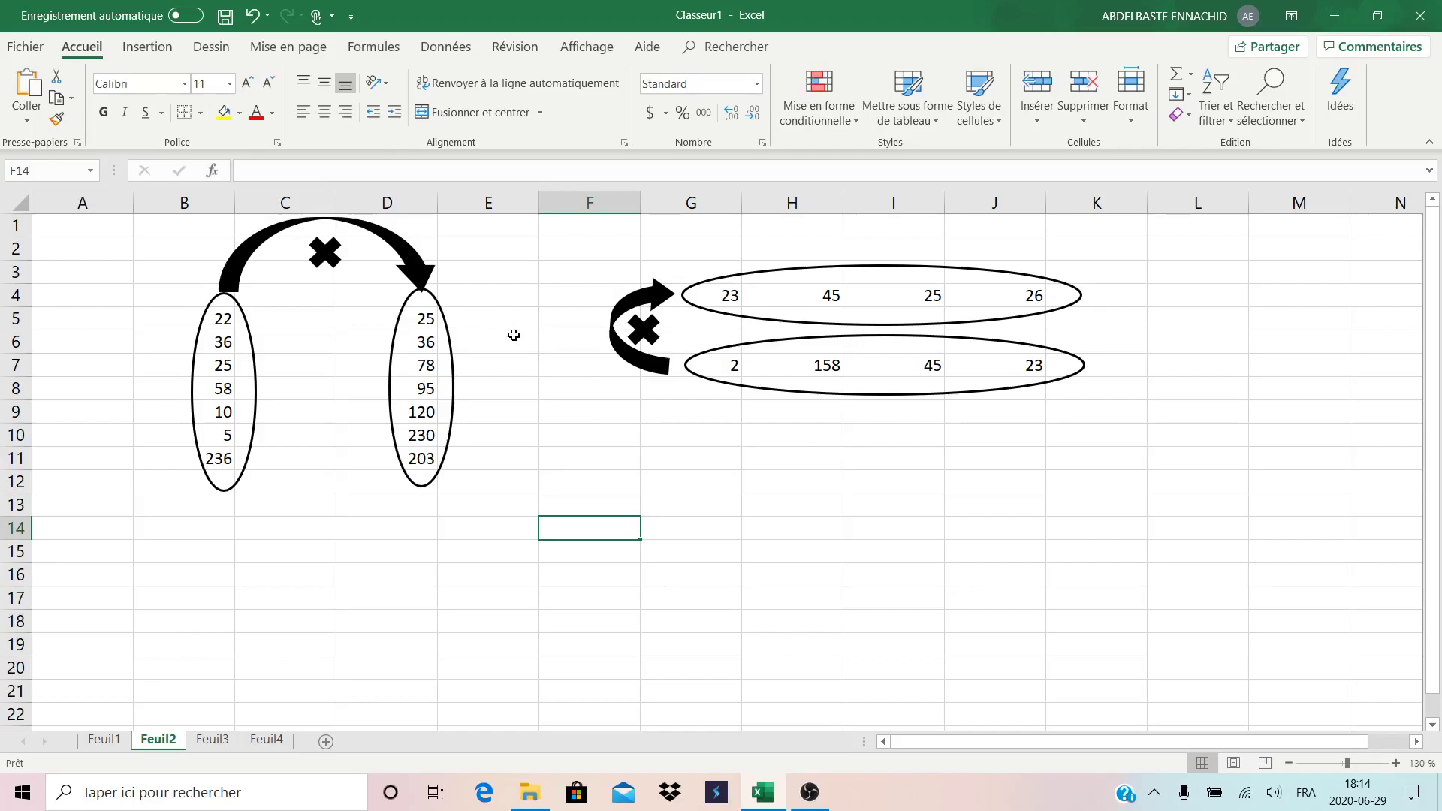
- Paste the text box describing the classic method and the SOMMEPROD method below the two number rows on Feuil2
{"action": "key", "text": "ctrl+v"}
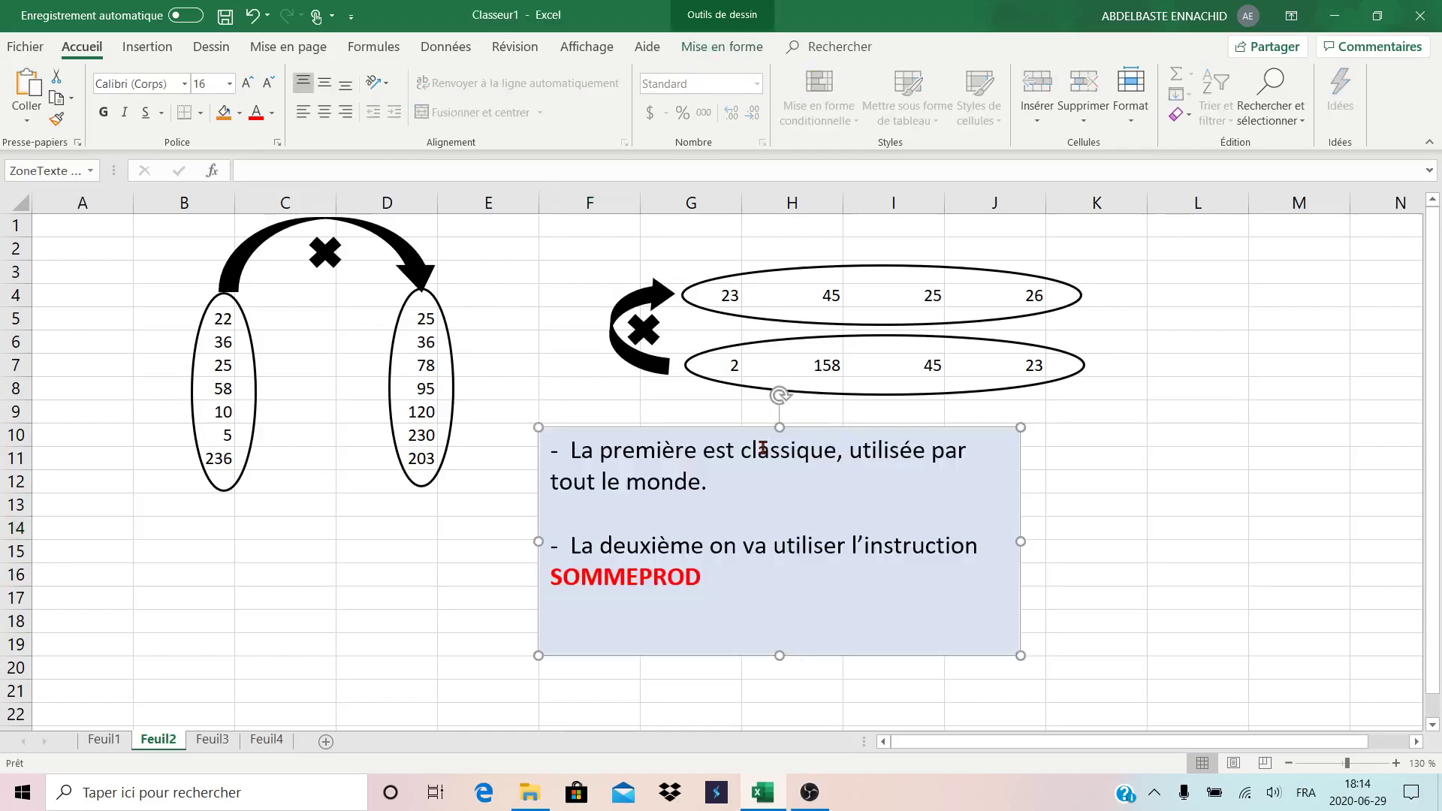
{"action": "left_click", "coordinate": [1178, 372]}
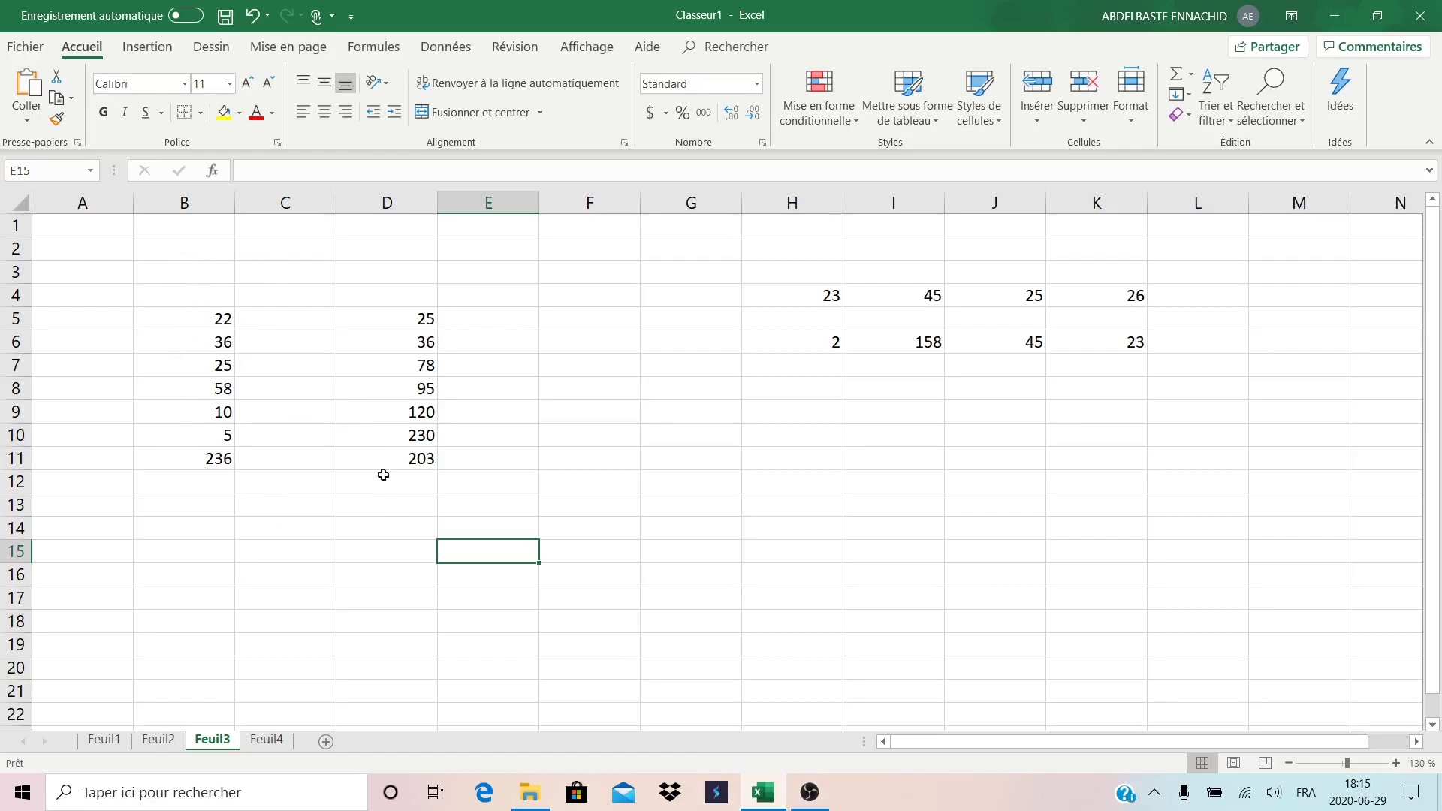
- In cell F5 of Feuil3, enter the formula =B5*D5 to multiply the first pair of column values
{"action": "left_click", "coordinate": [593, 325]}
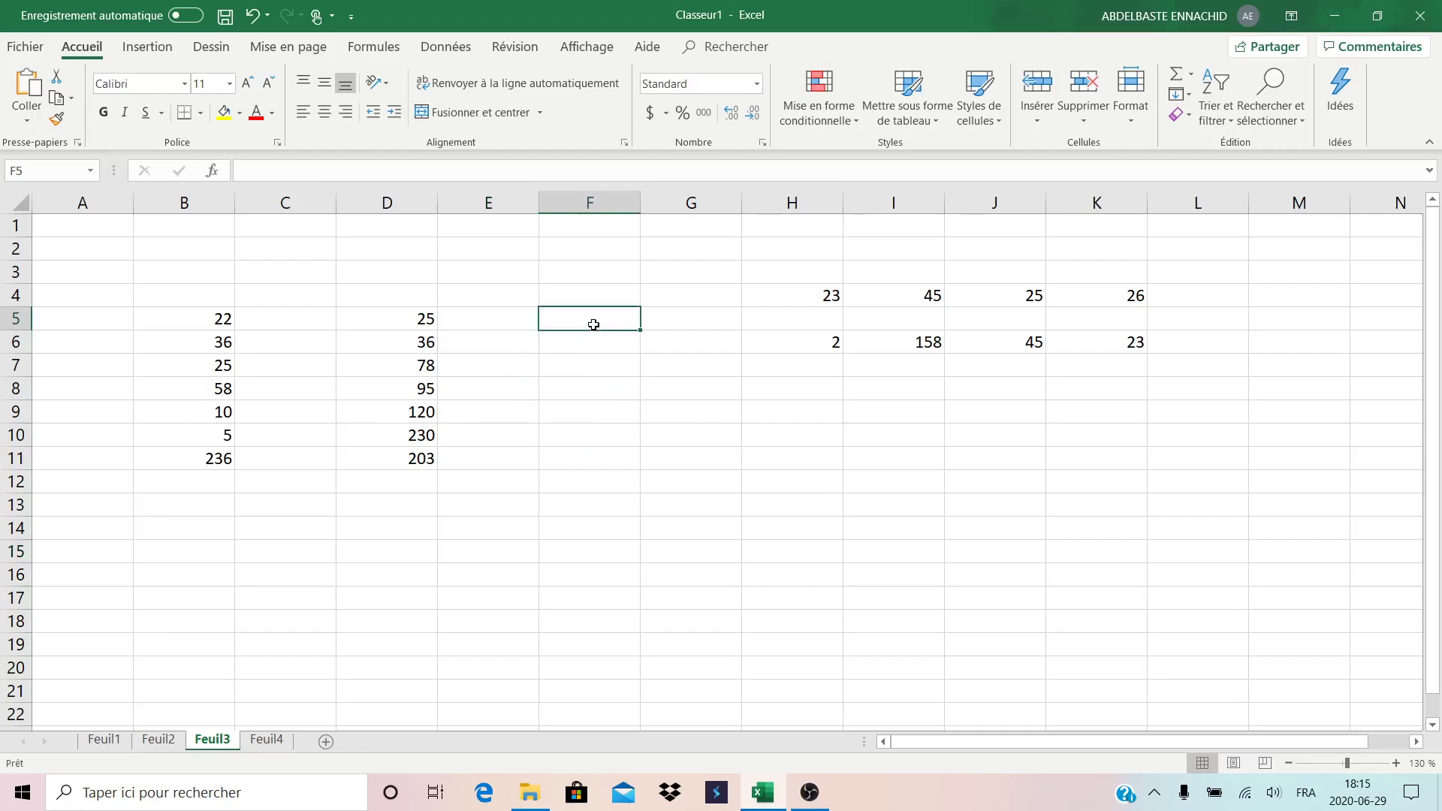
{"action": "type", "text": "="}
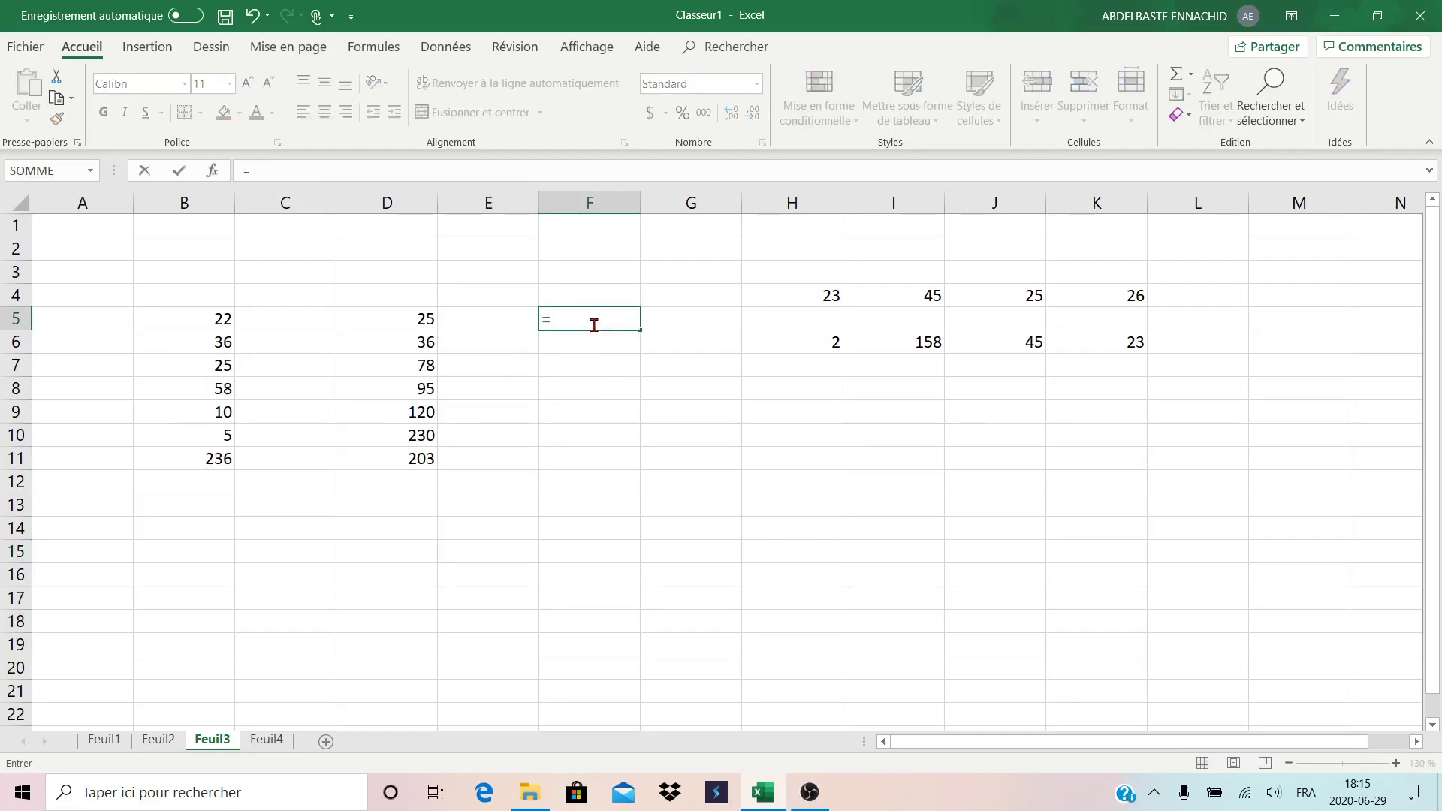
{"action": "left_click", "coordinate": [222, 319]}
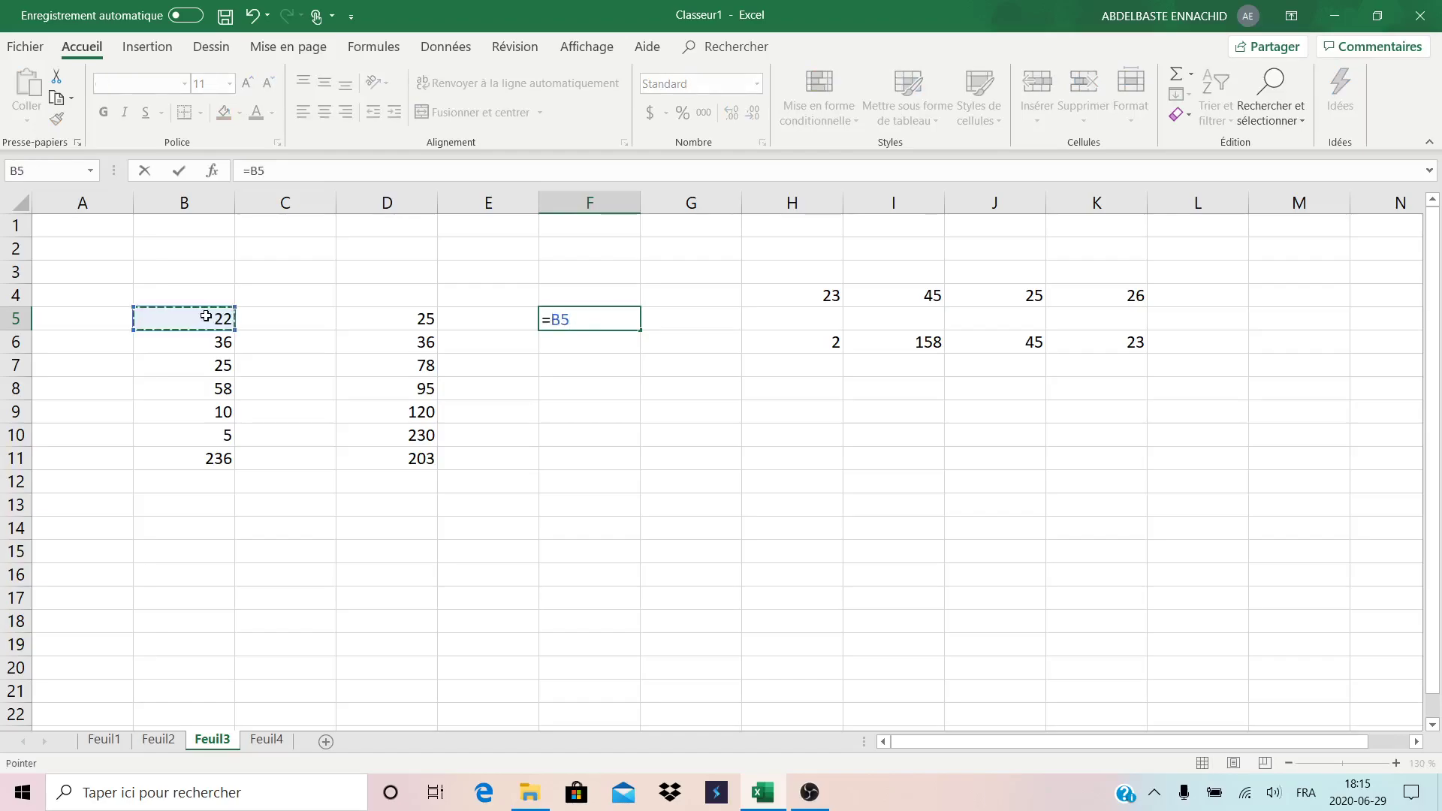
{"action": "type", "text": "*"}
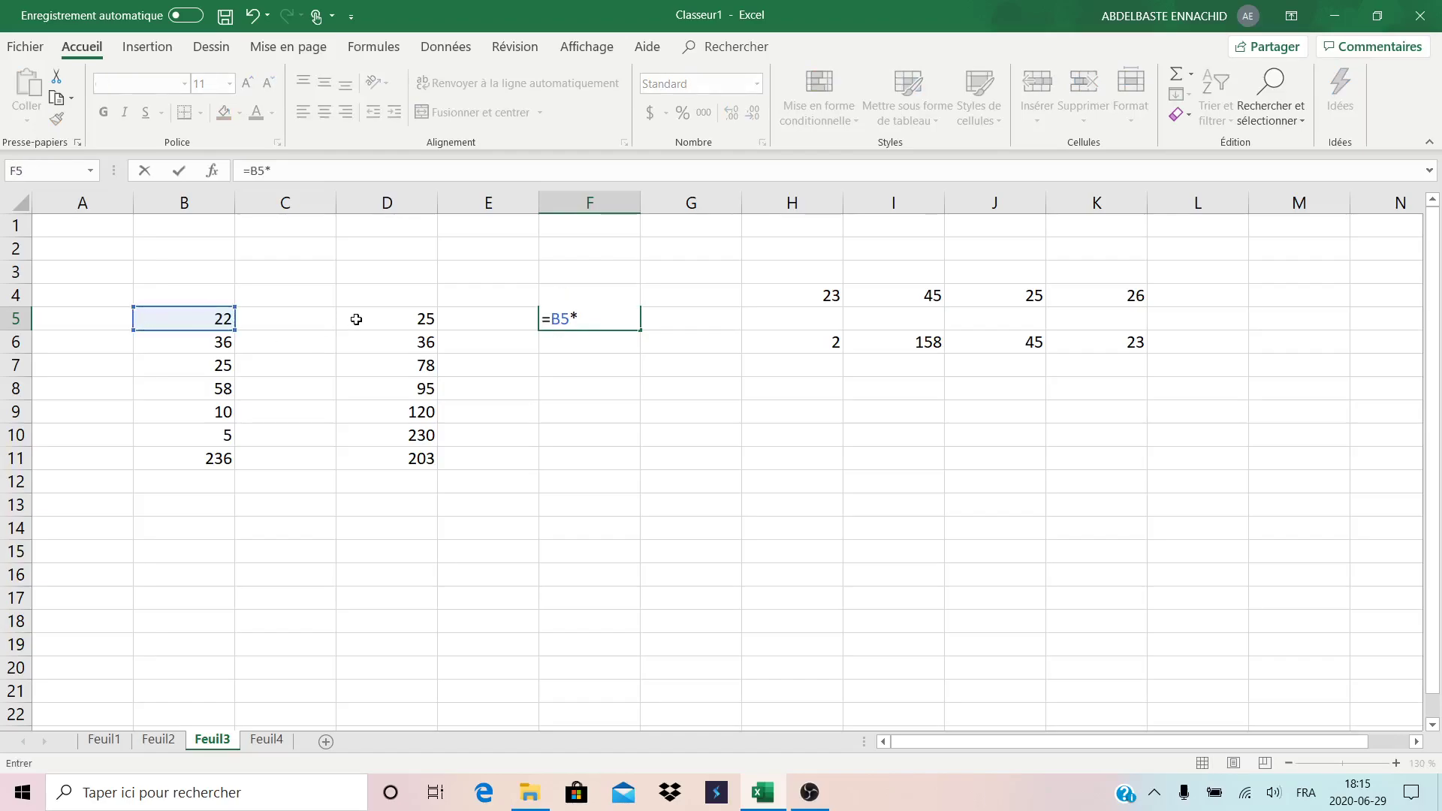
{"action": "left_click", "coordinate": [421, 318]}
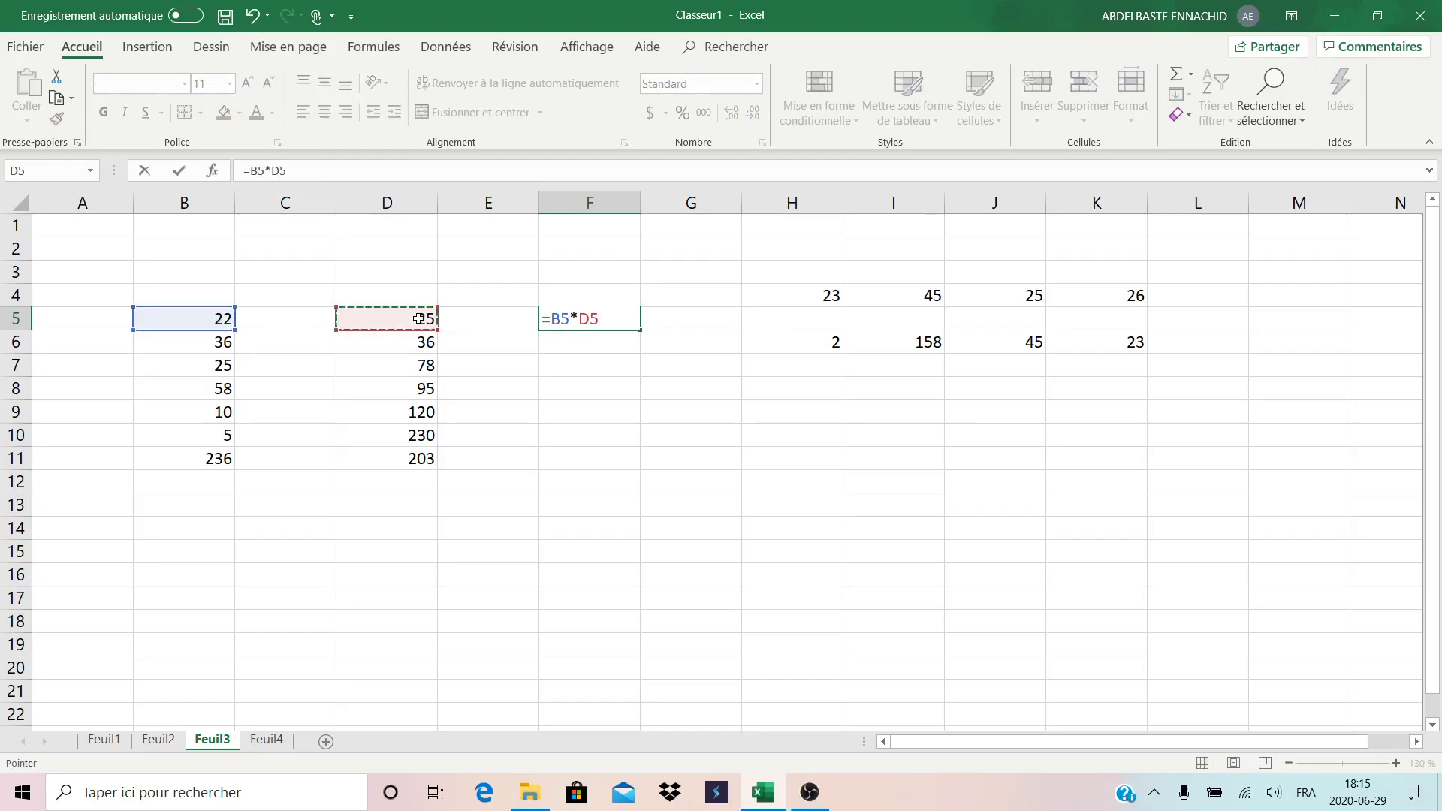
{"action": "key", "text": "Return"}
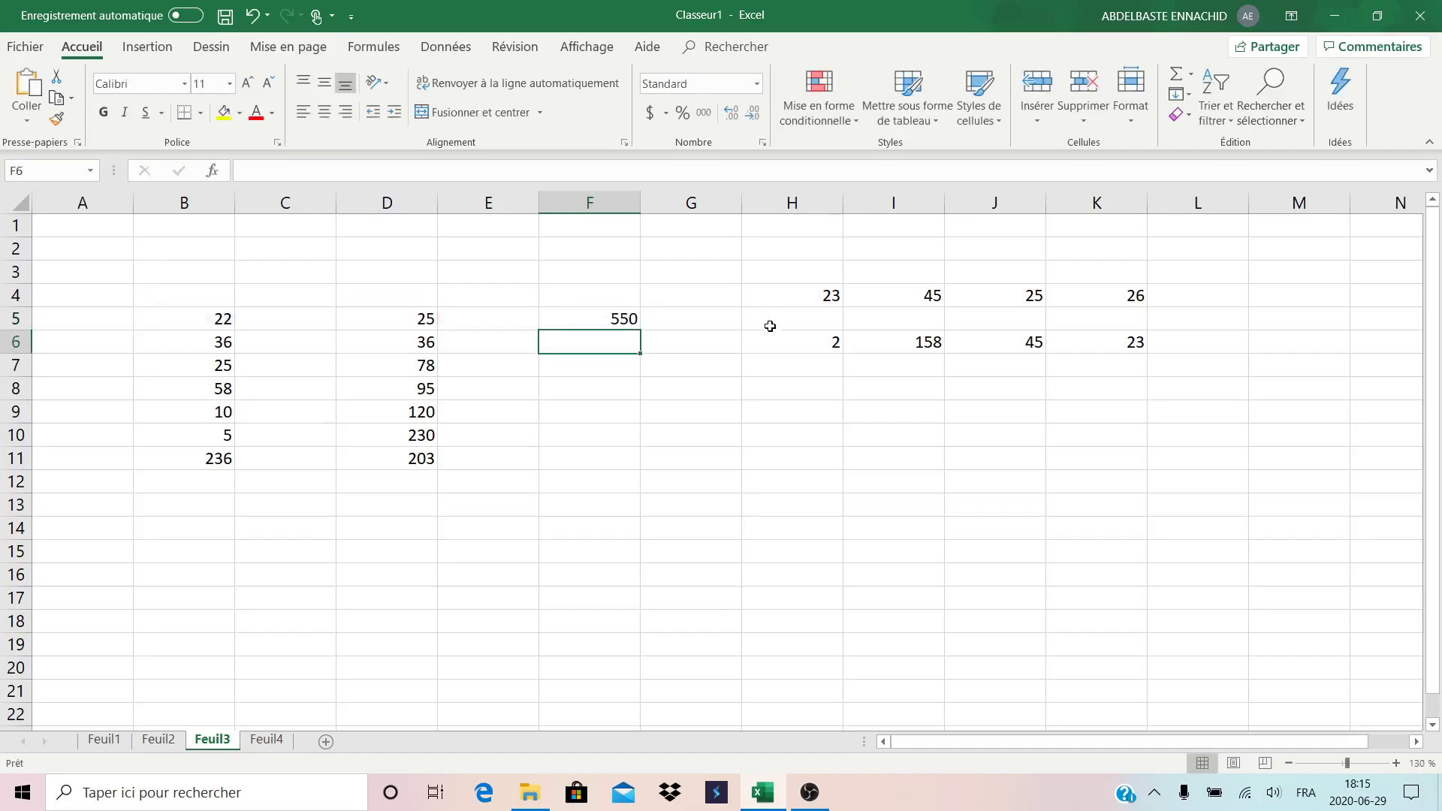
- Fill the product formula from F5 down to F11
{"action": "left_click", "coordinate": [636, 316]}
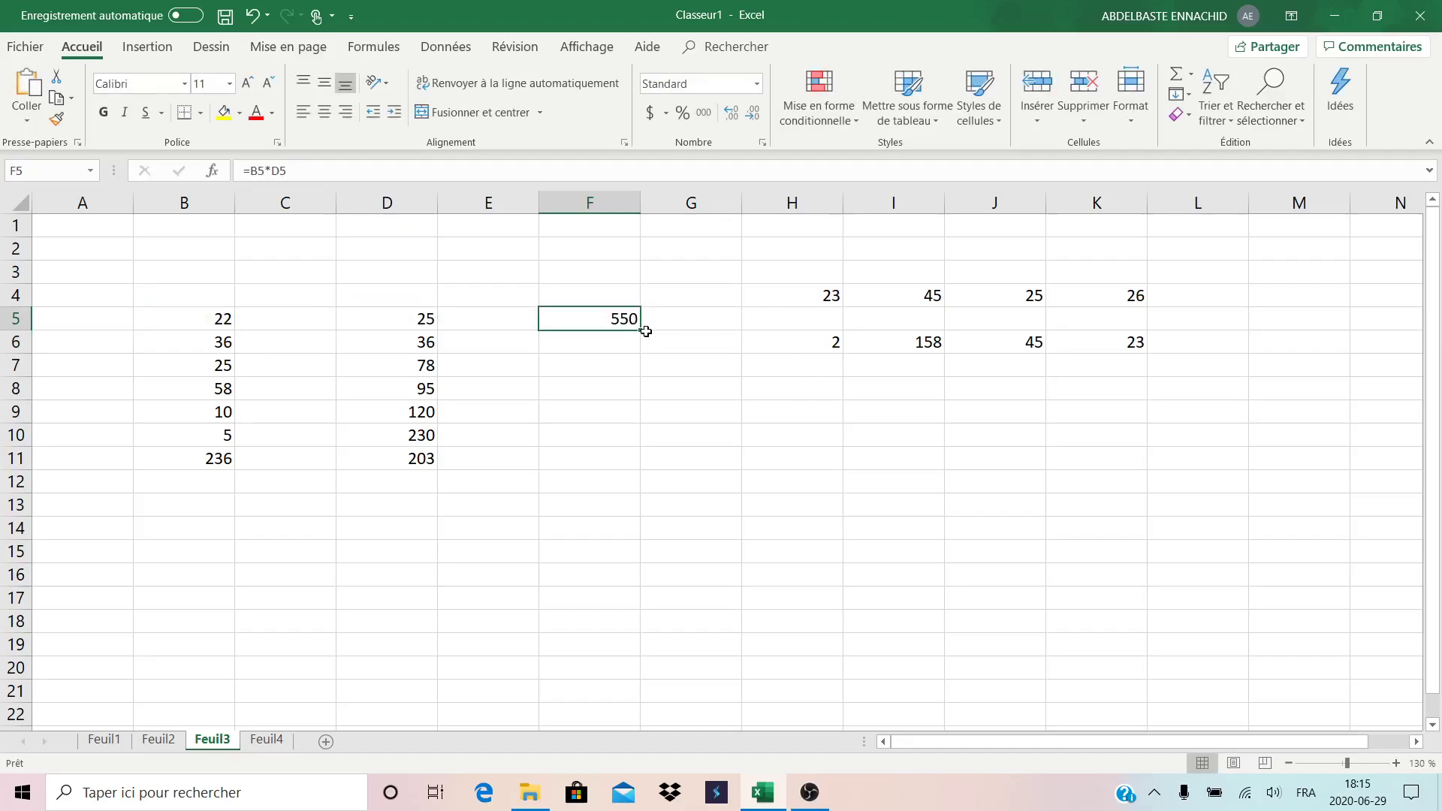
{"action": "left_click", "coordinate": [647, 332]}
{"action": "left_click", "coordinate": [634, 319]}
{"action": "left_click_drag", "start_coordinate": [639, 331], "coordinate": [640, 468]}
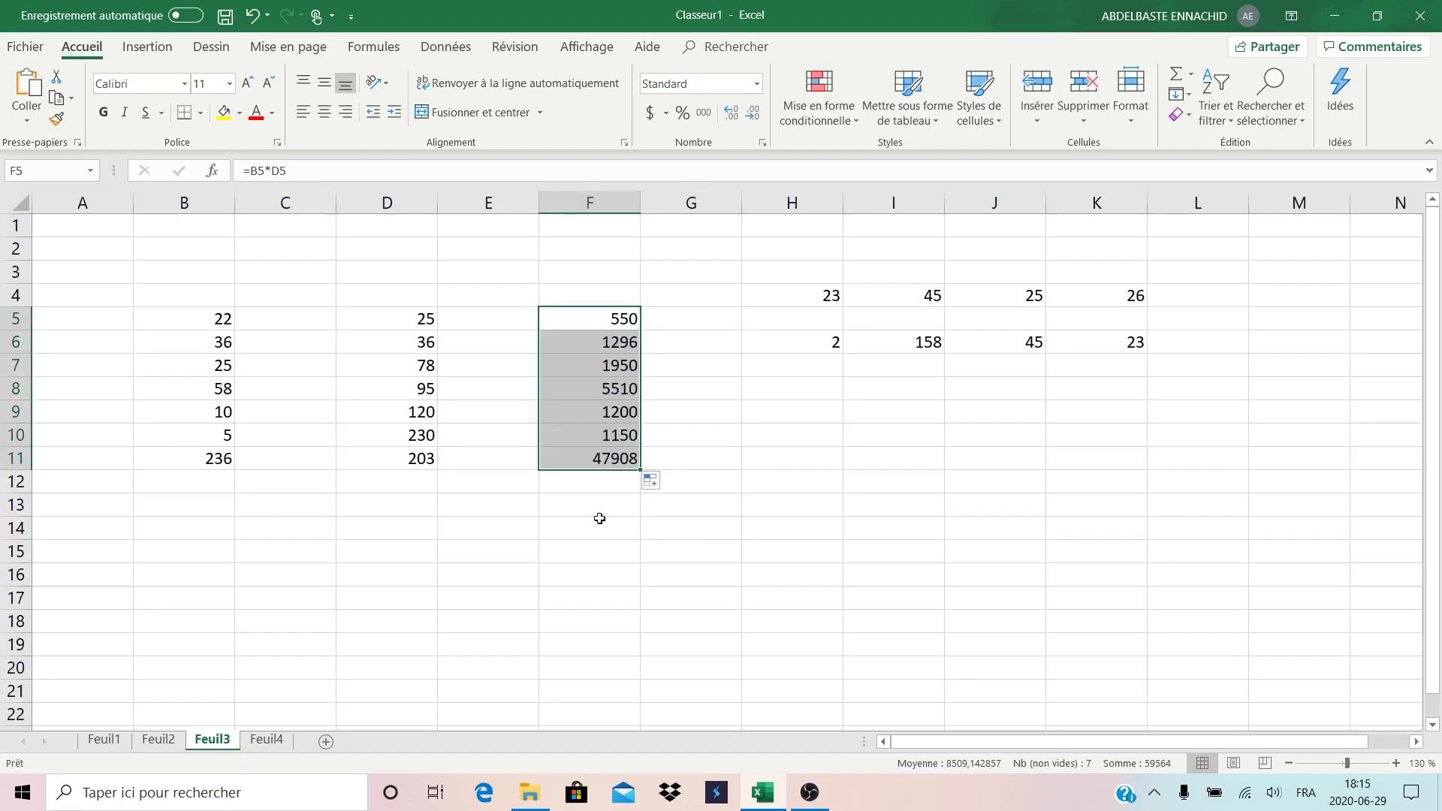
- Total the column of products in F13 with the formula =SOMME(F5:F11)
{"action": "left_click", "coordinate": [580, 506]}
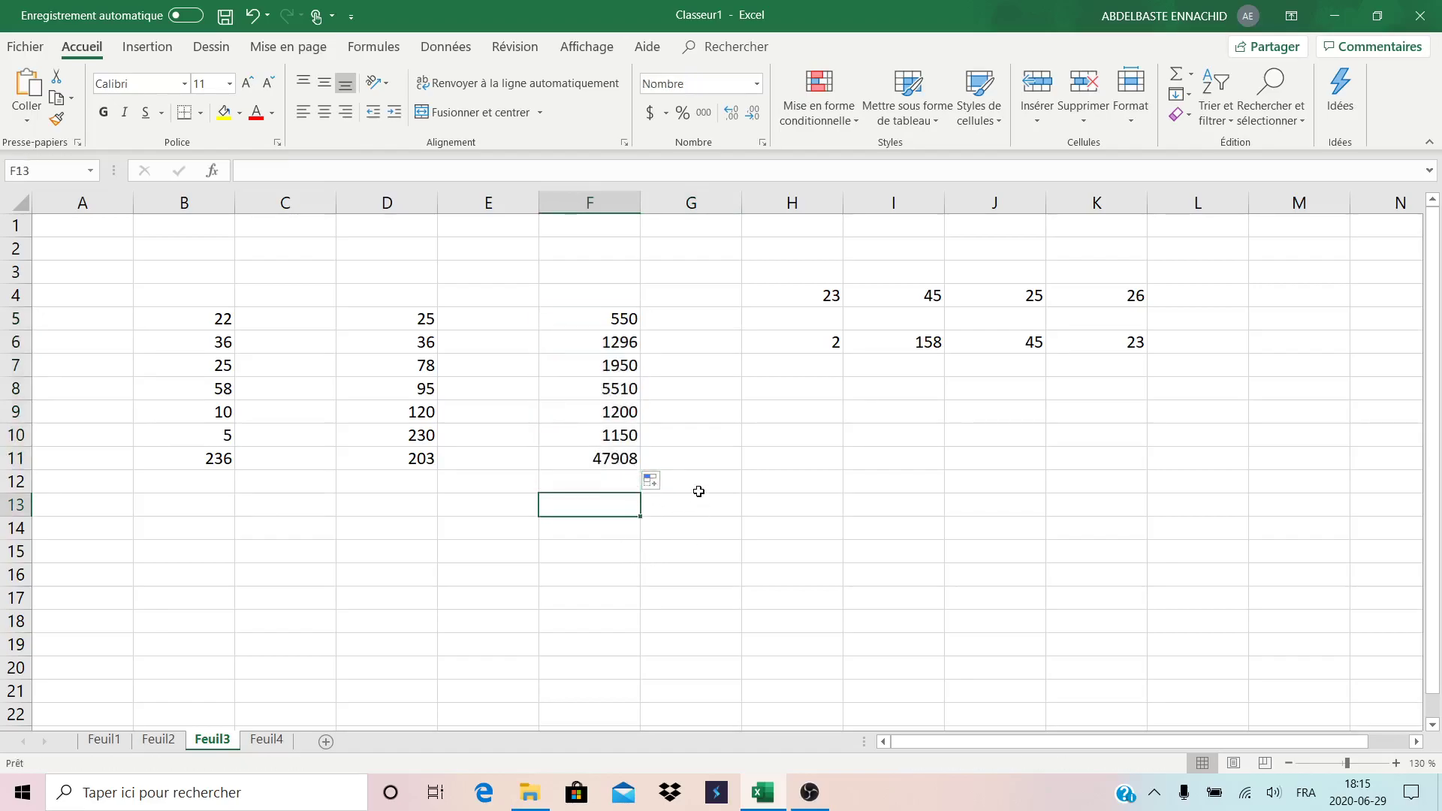
{"action": "type", "text": "=some"}
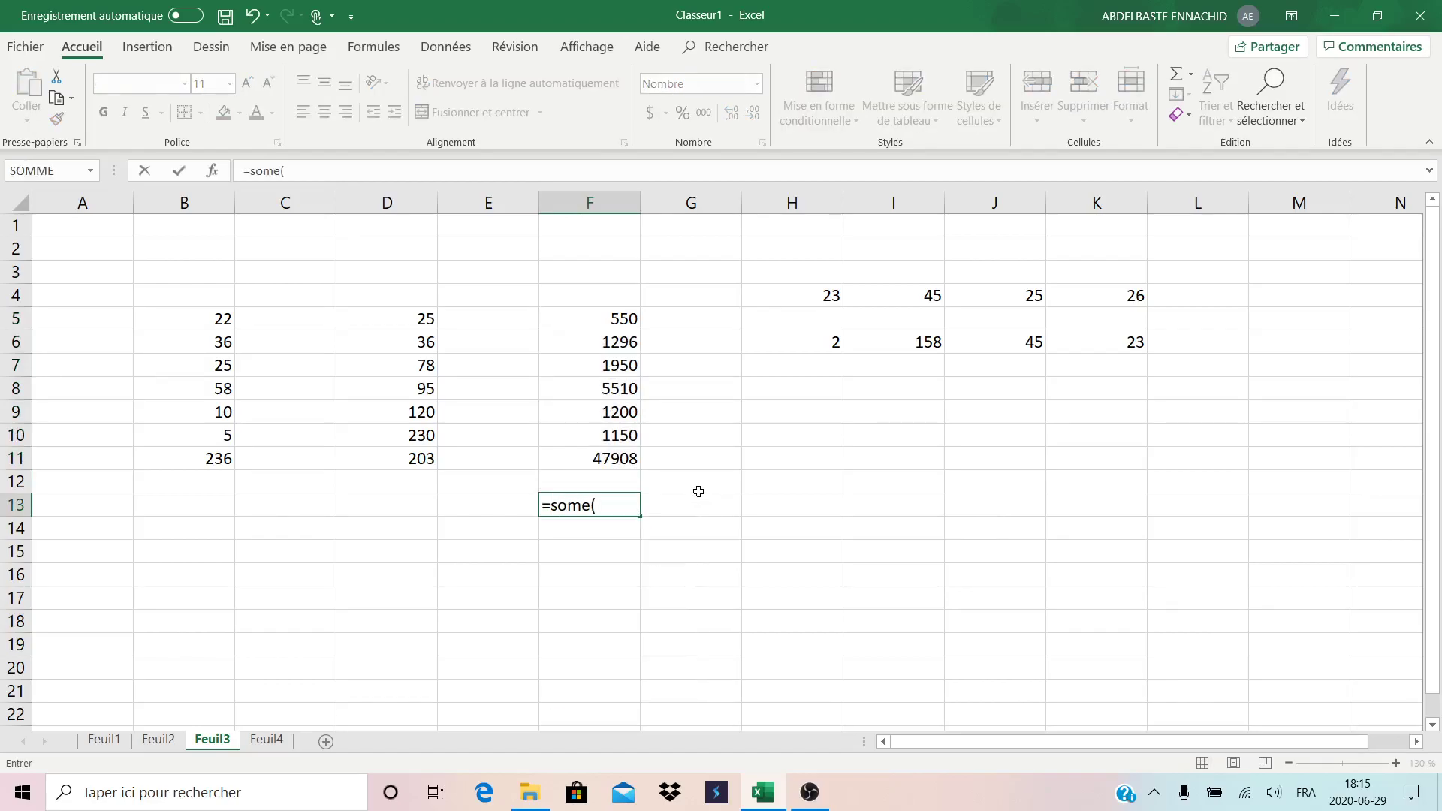
{"action": "key", "text": "BackSpace"}
{"action": "type", "text": "mme"}
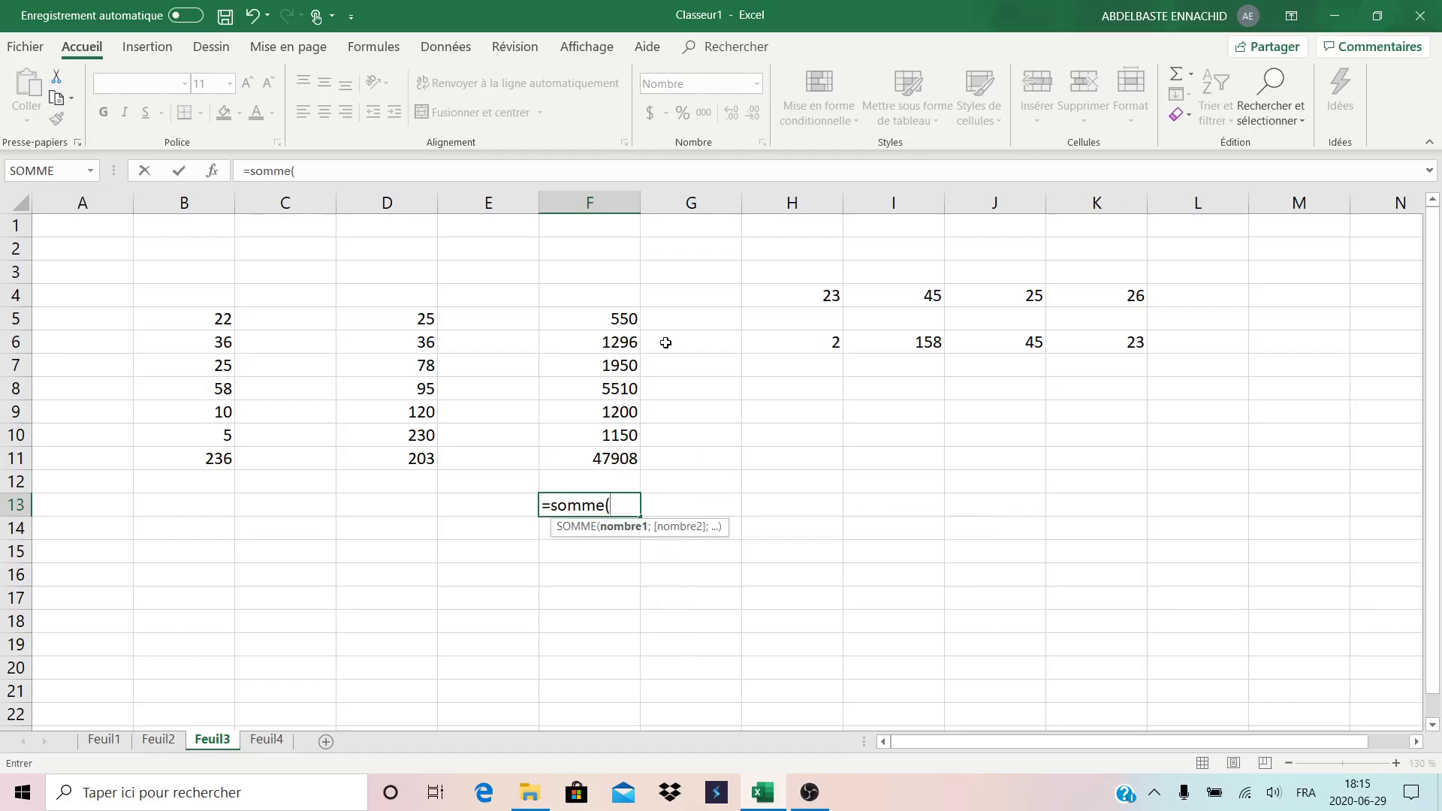
{"action": "left_click_drag", "start_coordinate": [608, 321], "coordinate": [606, 452]}
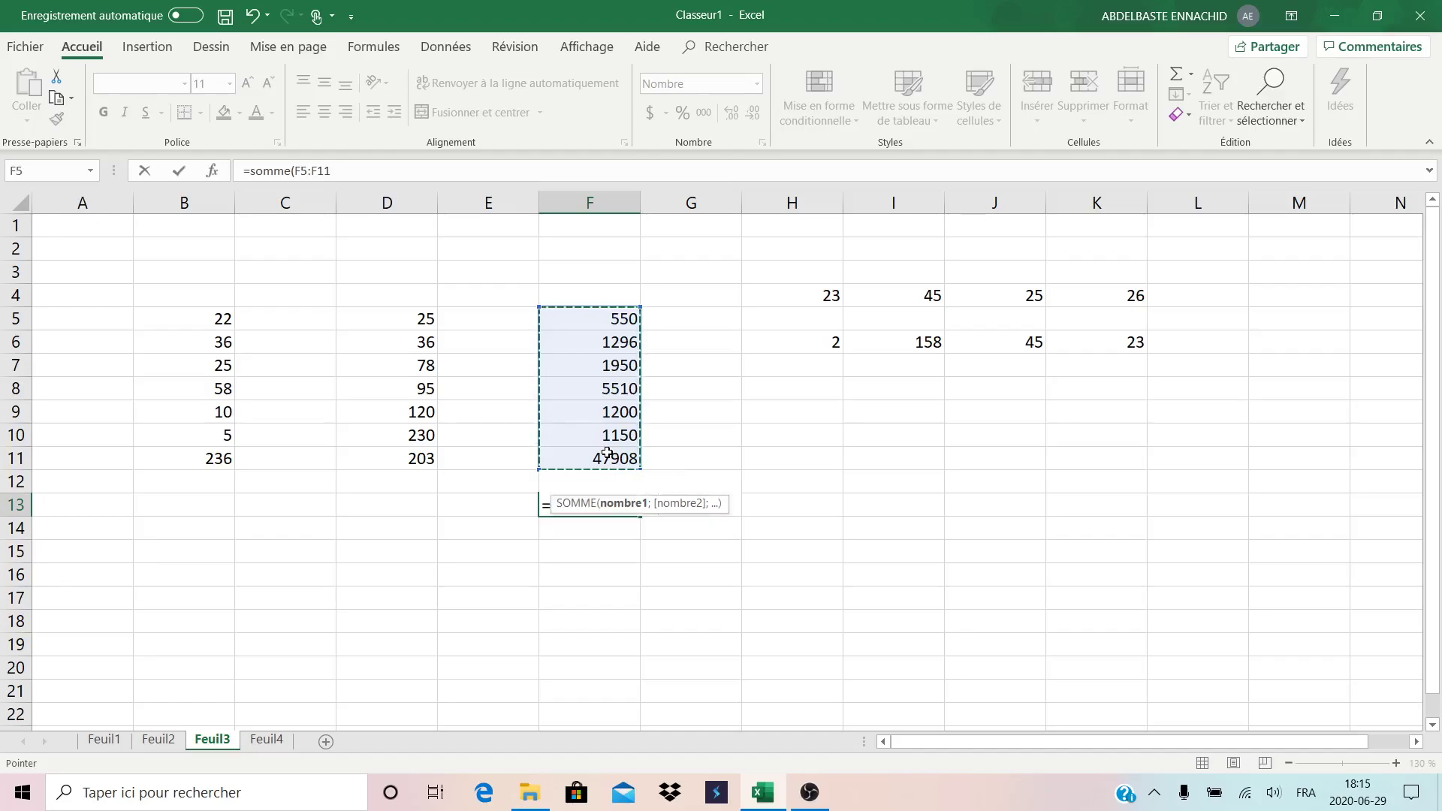
{"action": "type", "text": ")"}
{"action": "key", "text": "Return"}
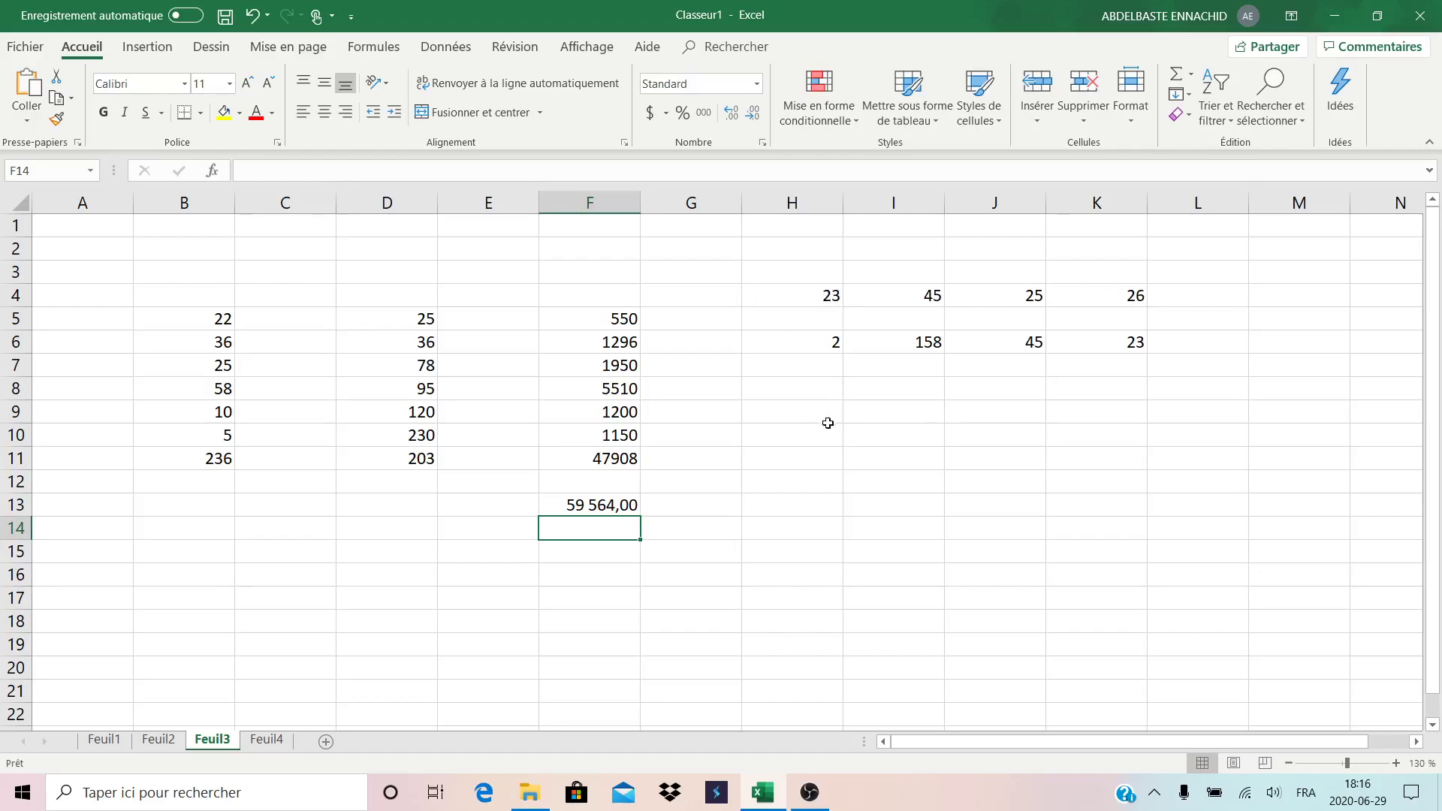
- Enter the formula =H4*2 in H8 and fill it across to K8
{"action": "left_click", "coordinate": [824, 387]}
{"action": "type", "text": "="}
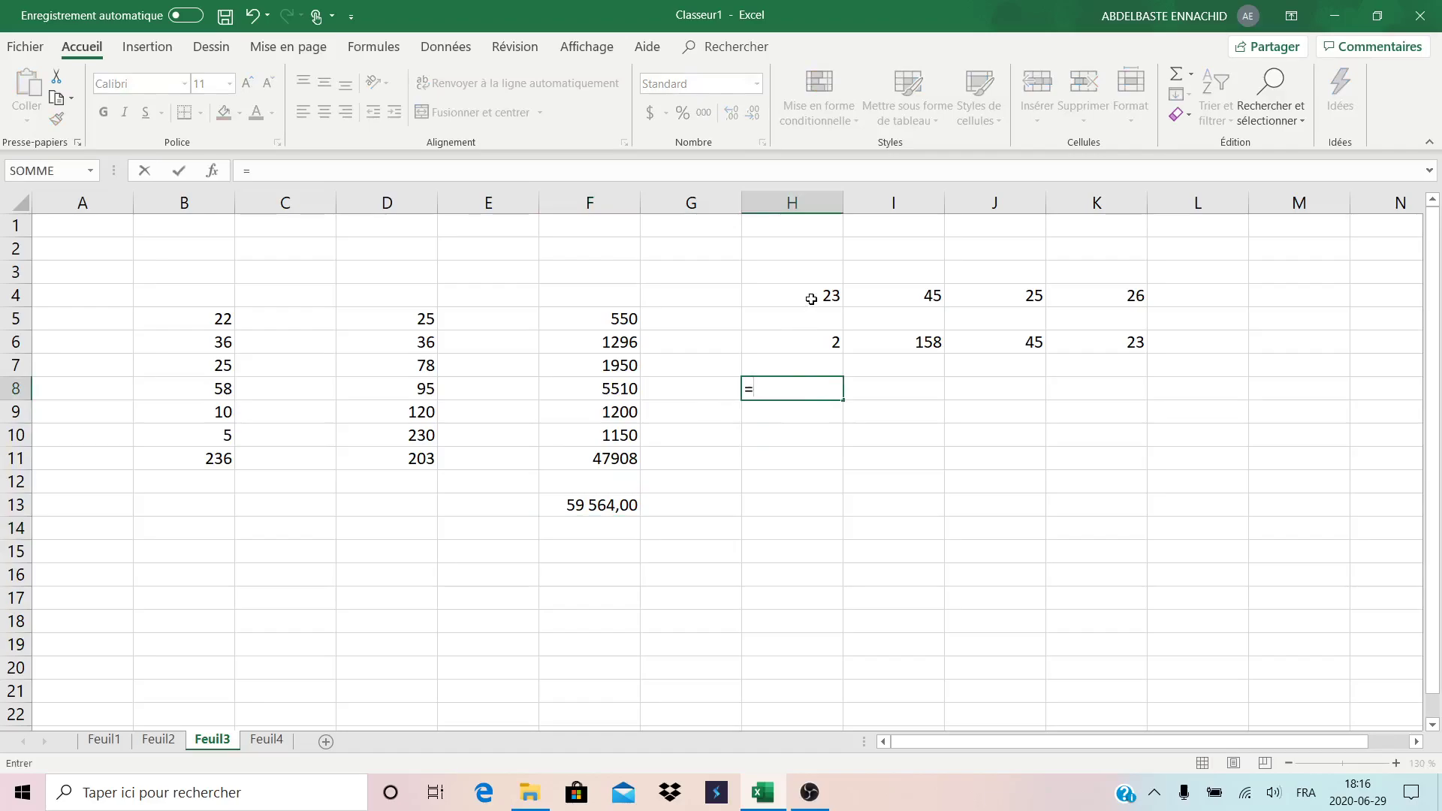
{"action": "left_click", "coordinate": [811, 299]}
{"action": "type", "text": "*"}
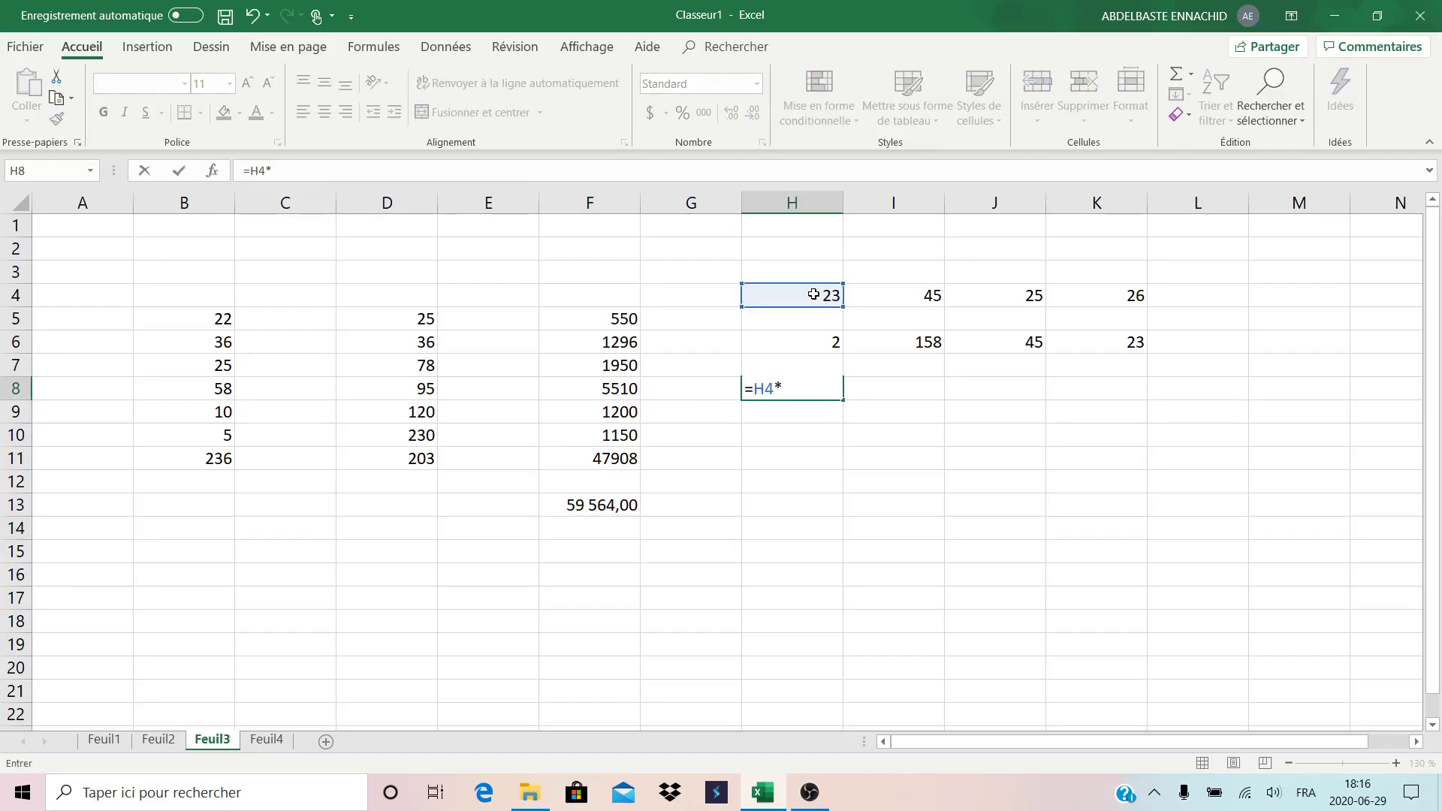
{"action": "key", "text": "Return"}
{"action": "left_click", "coordinate": [831, 389]}
{"action": "left_click_drag", "start_coordinate": [843, 399], "coordinate": [1134, 389]}
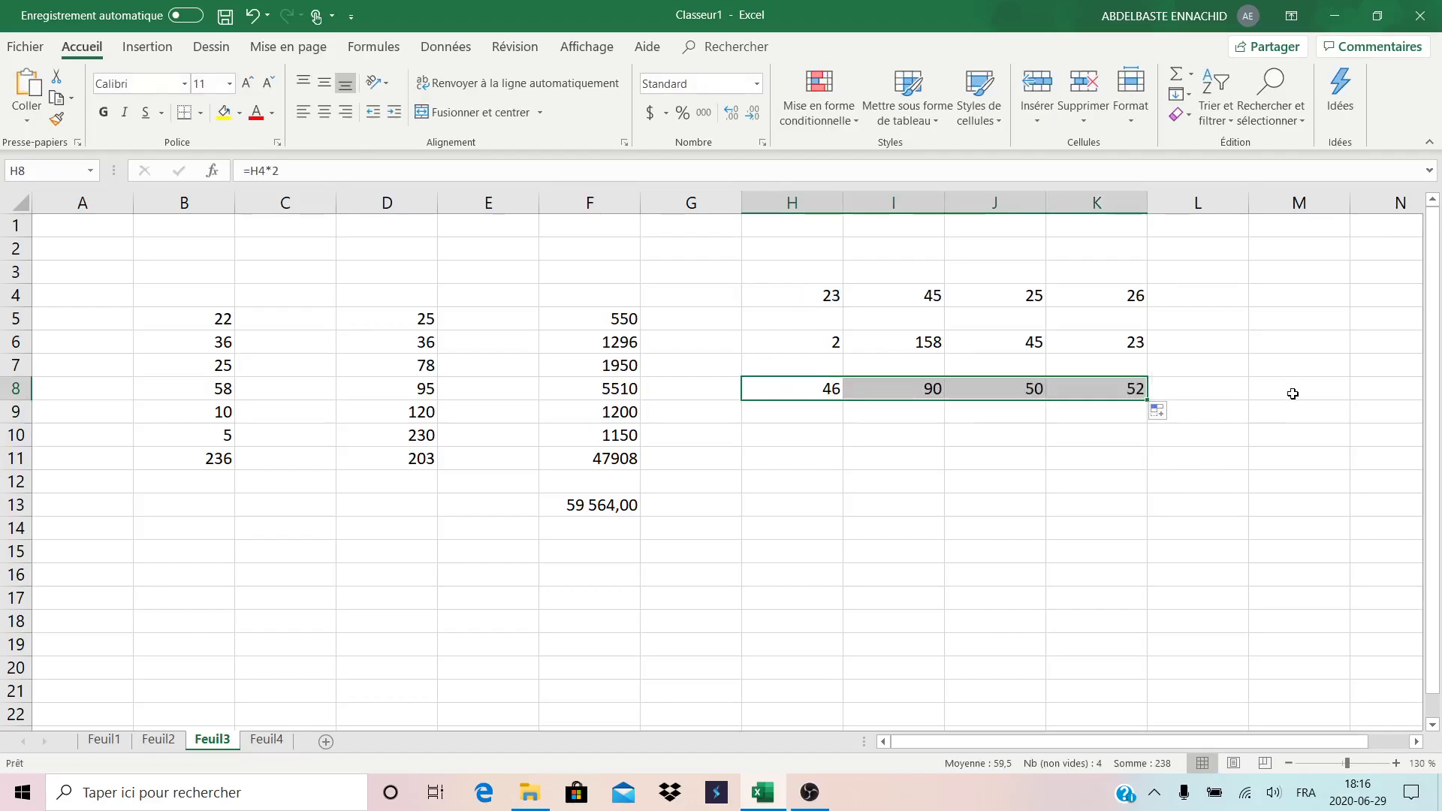
- Total the row of products in M8 with the formula =SOMME(H8:K8)
{"action": "left_click", "coordinate": [1294, 390]}
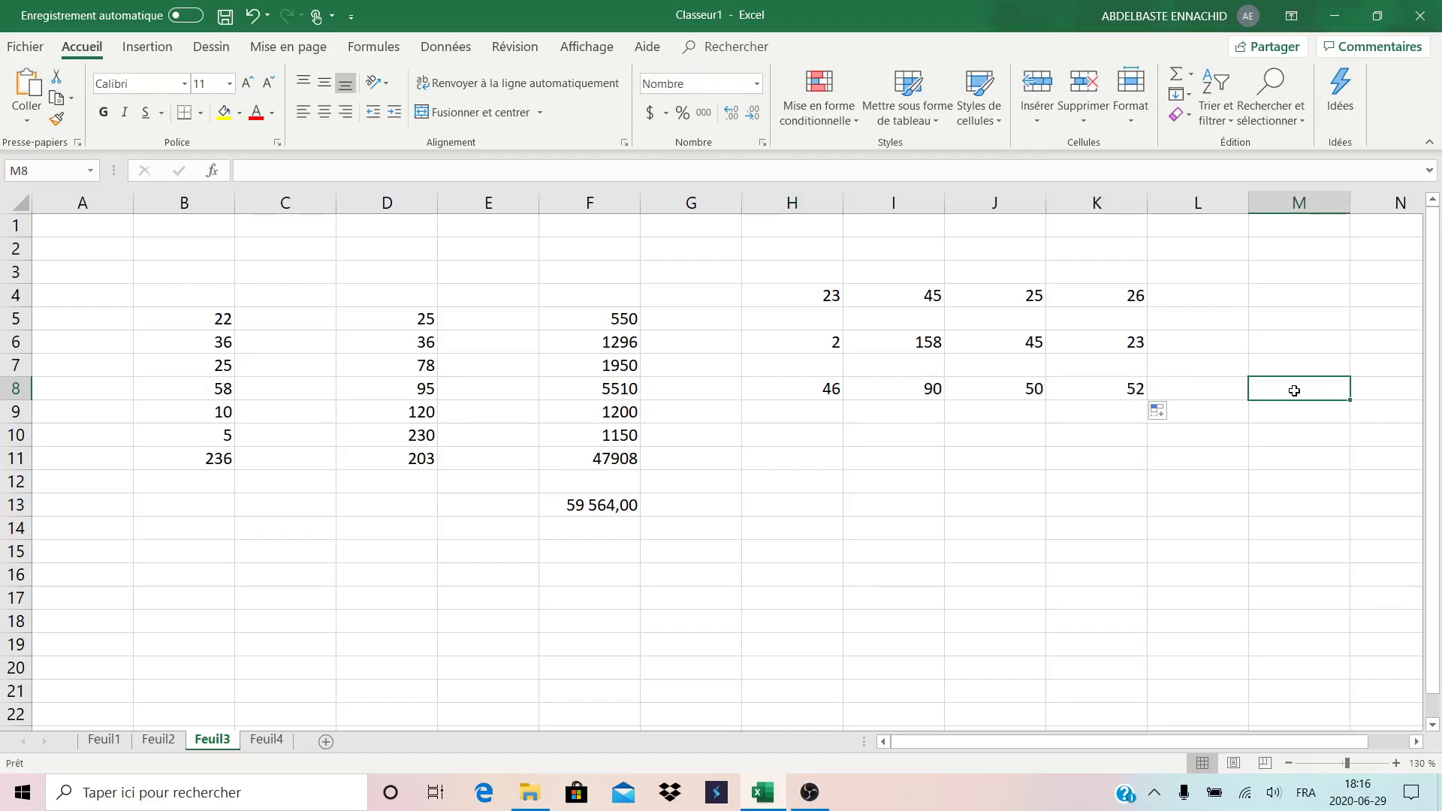
{"action": "type", "text": "=so"}
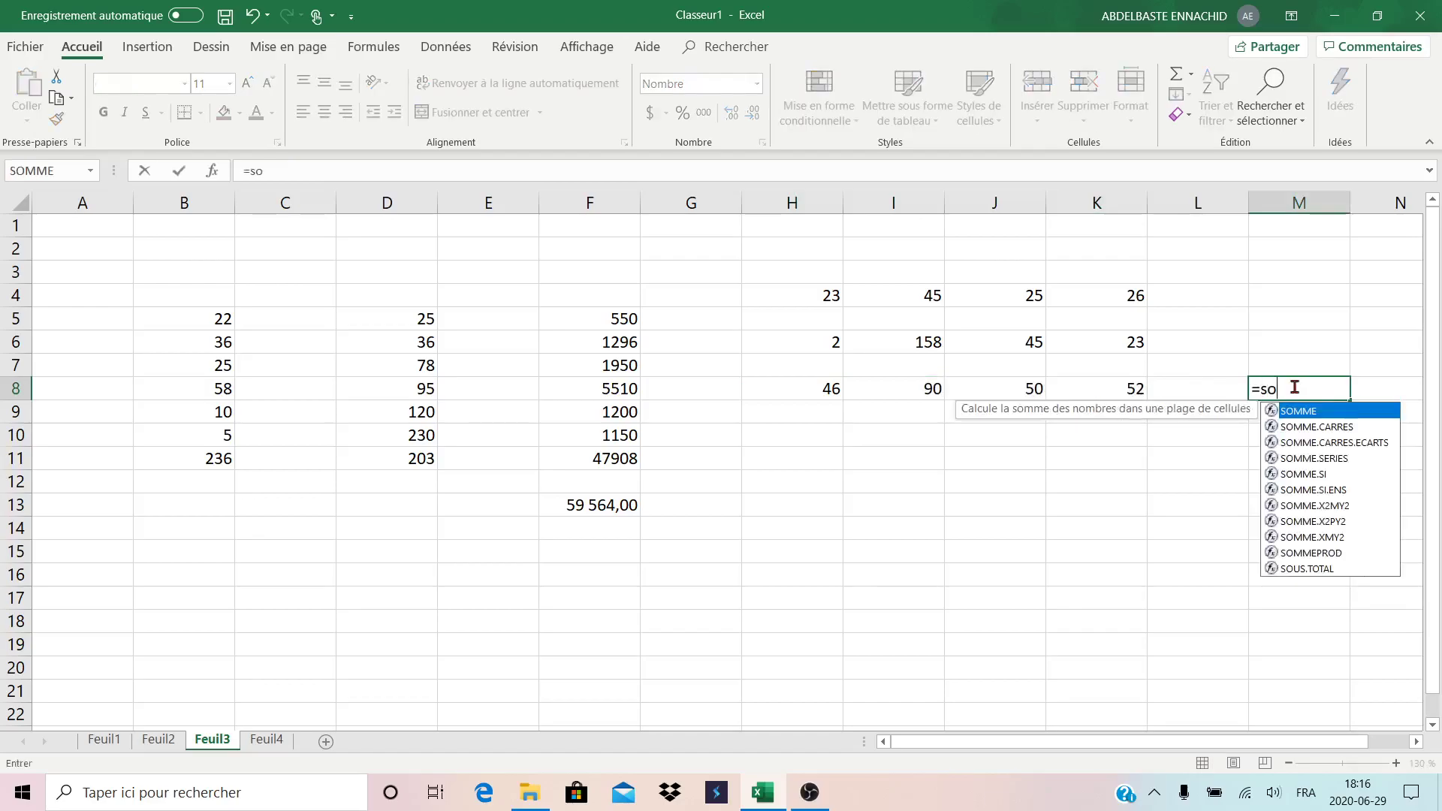
{"action": "type", "text": "mme("}
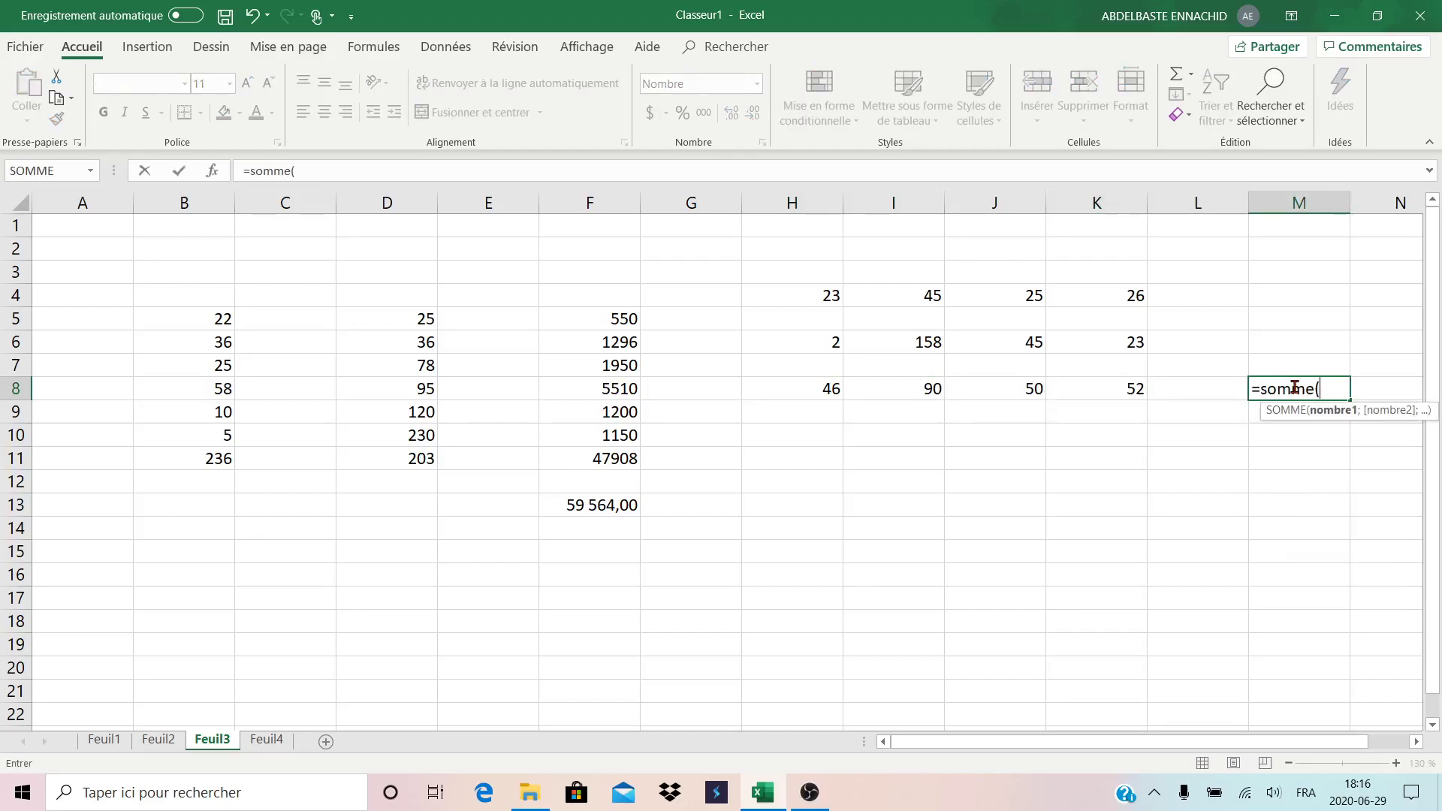
{"action": "left_click", "coordinate": [1094, 385]}
{"action": "left_click_drag", "start_coordinate": [1094, 386], "coordinate": [831, 386]}
{"action": "type", "text": ")"}
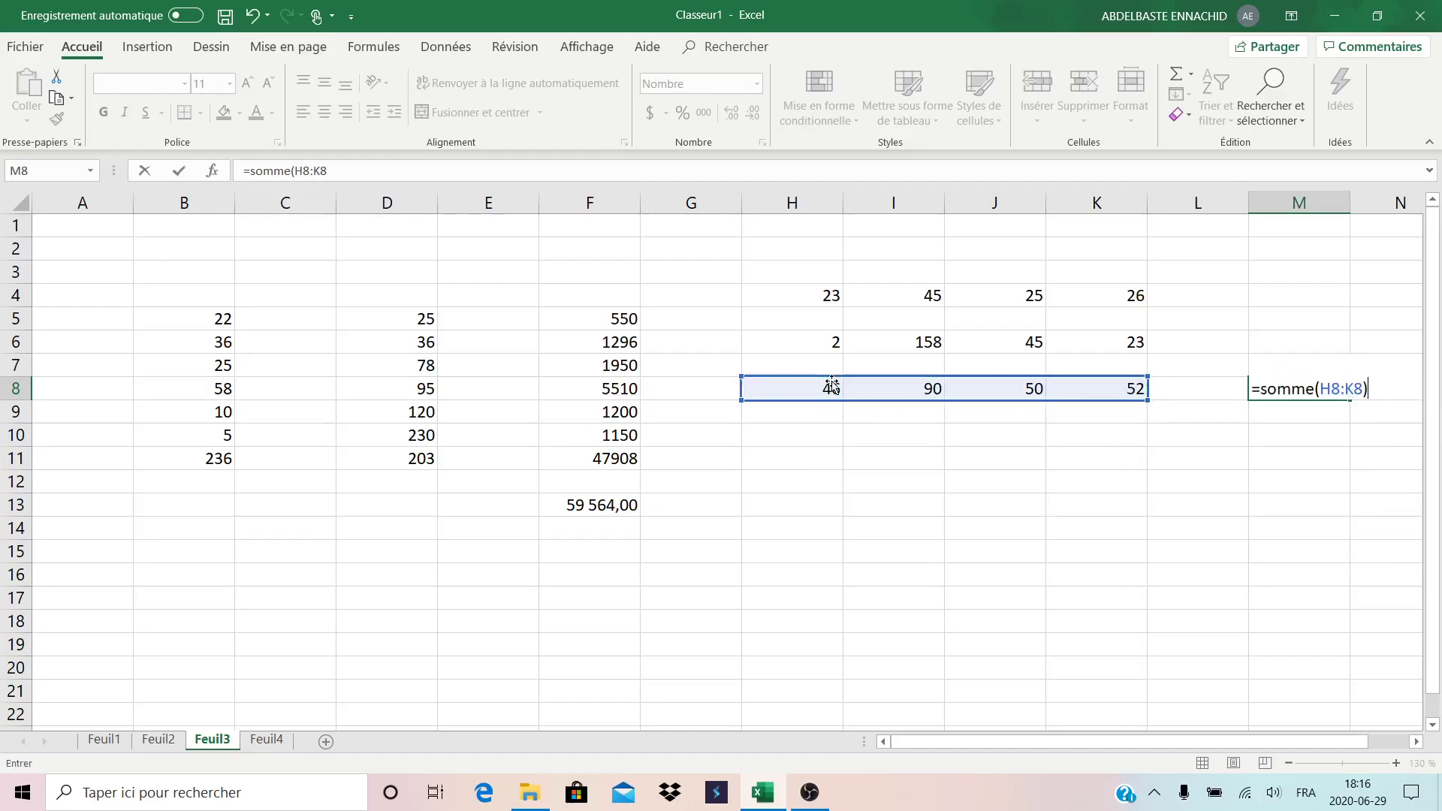
{"action": "key", "text": "Return"}
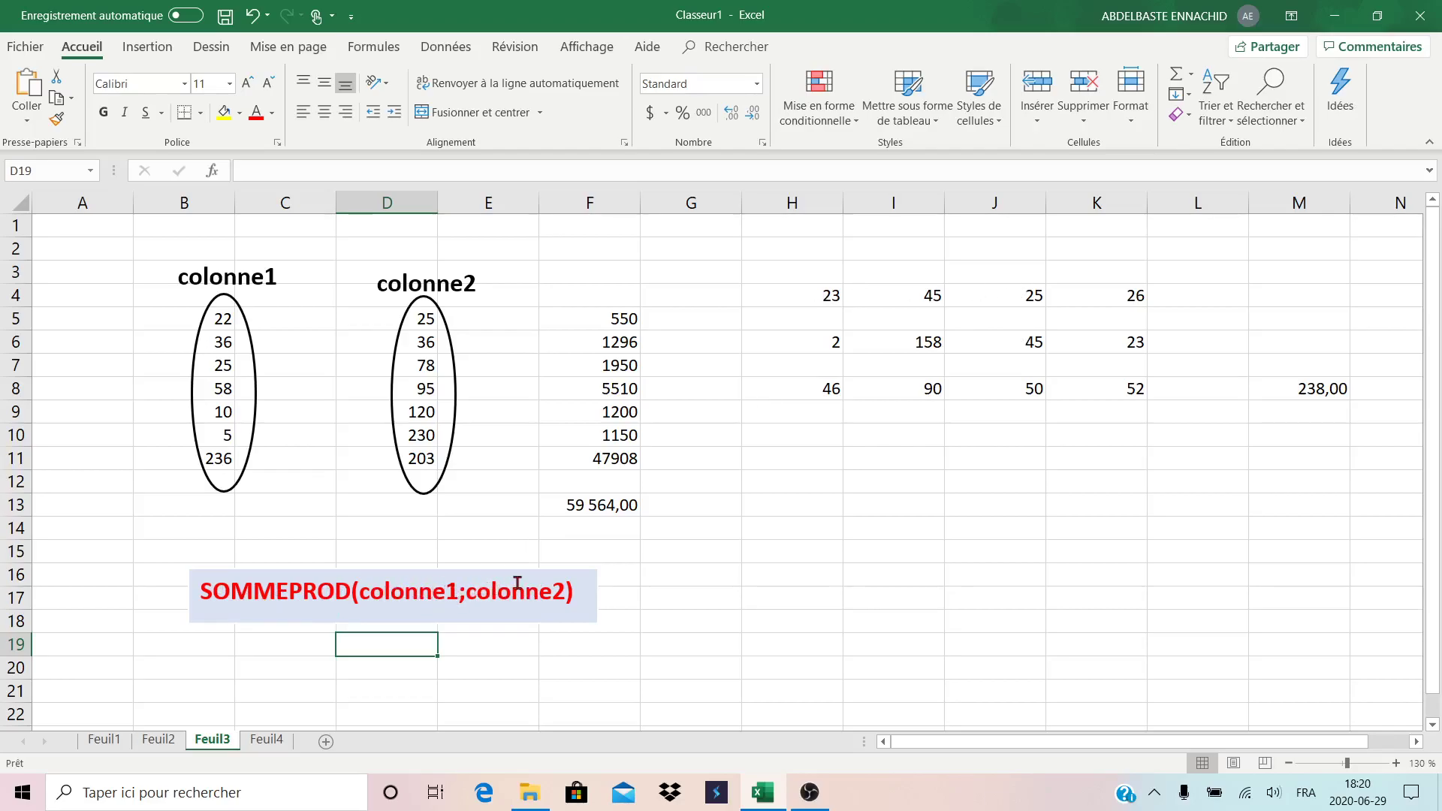
- Calculate the sum of products of the two columns in F15 with =SOMMEPROD(B5:B11;D5:D11)
{"action": "left_click", "coordinate": [623, 555]}
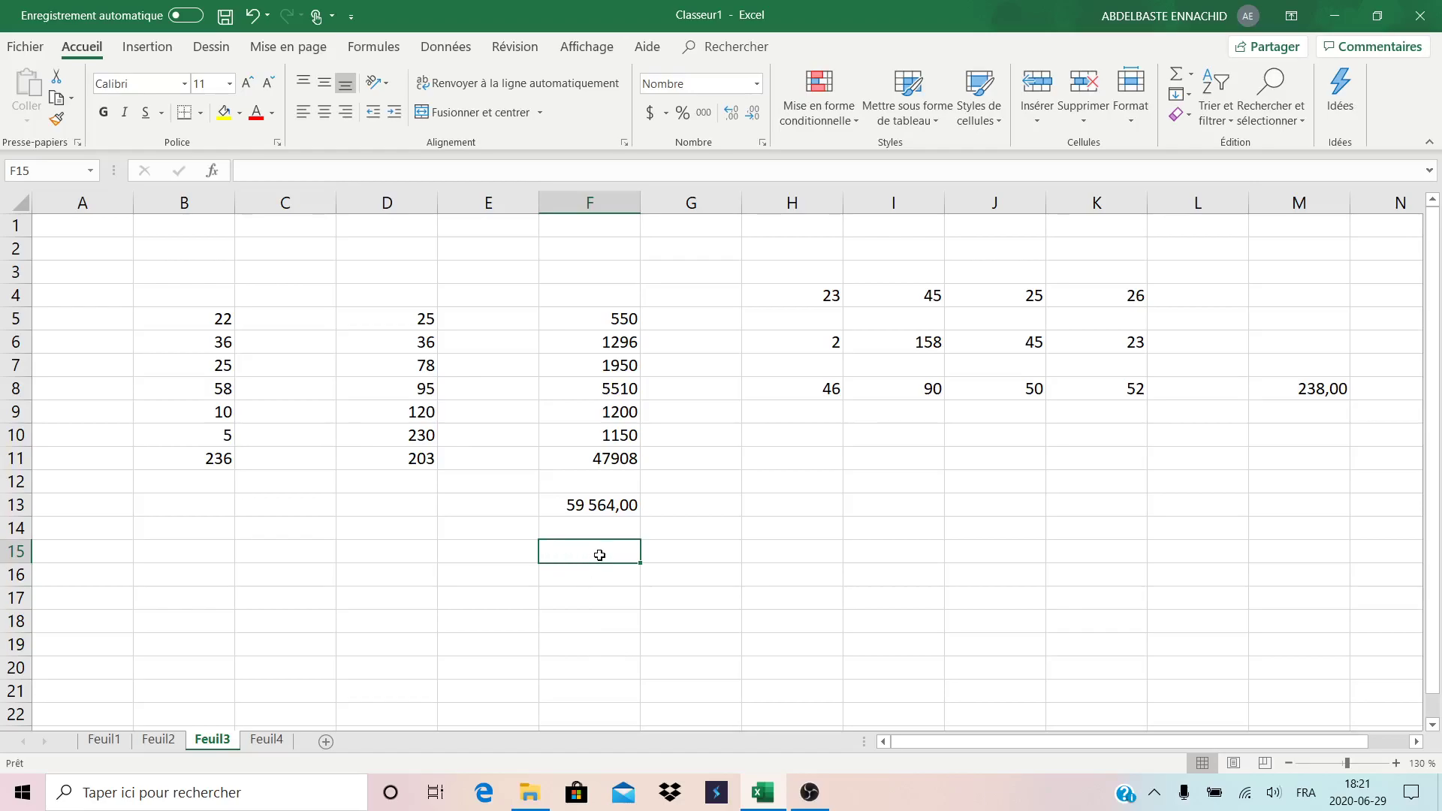
{"action": "type", "text": "=somme"}
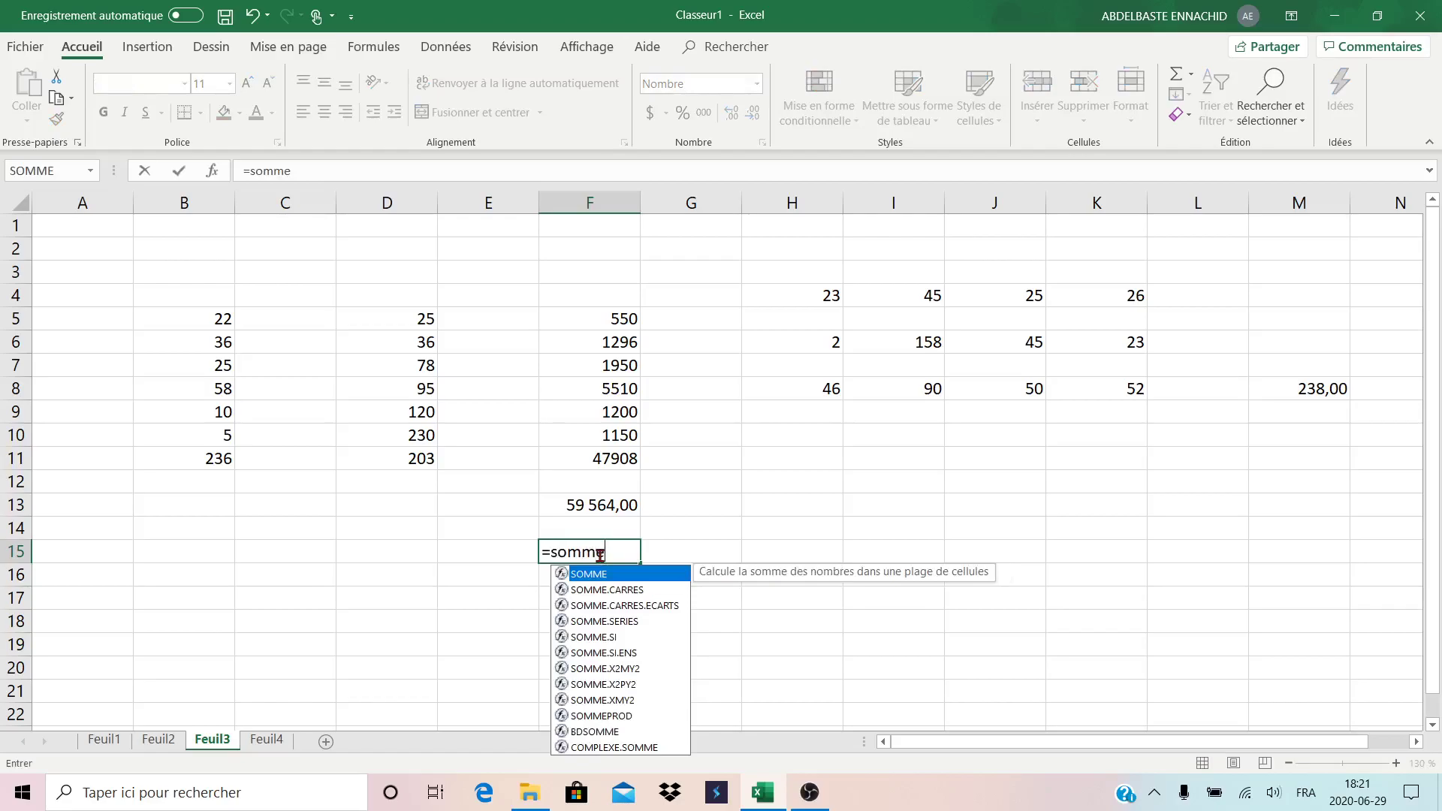
{"action": "type", "text": "pro"}
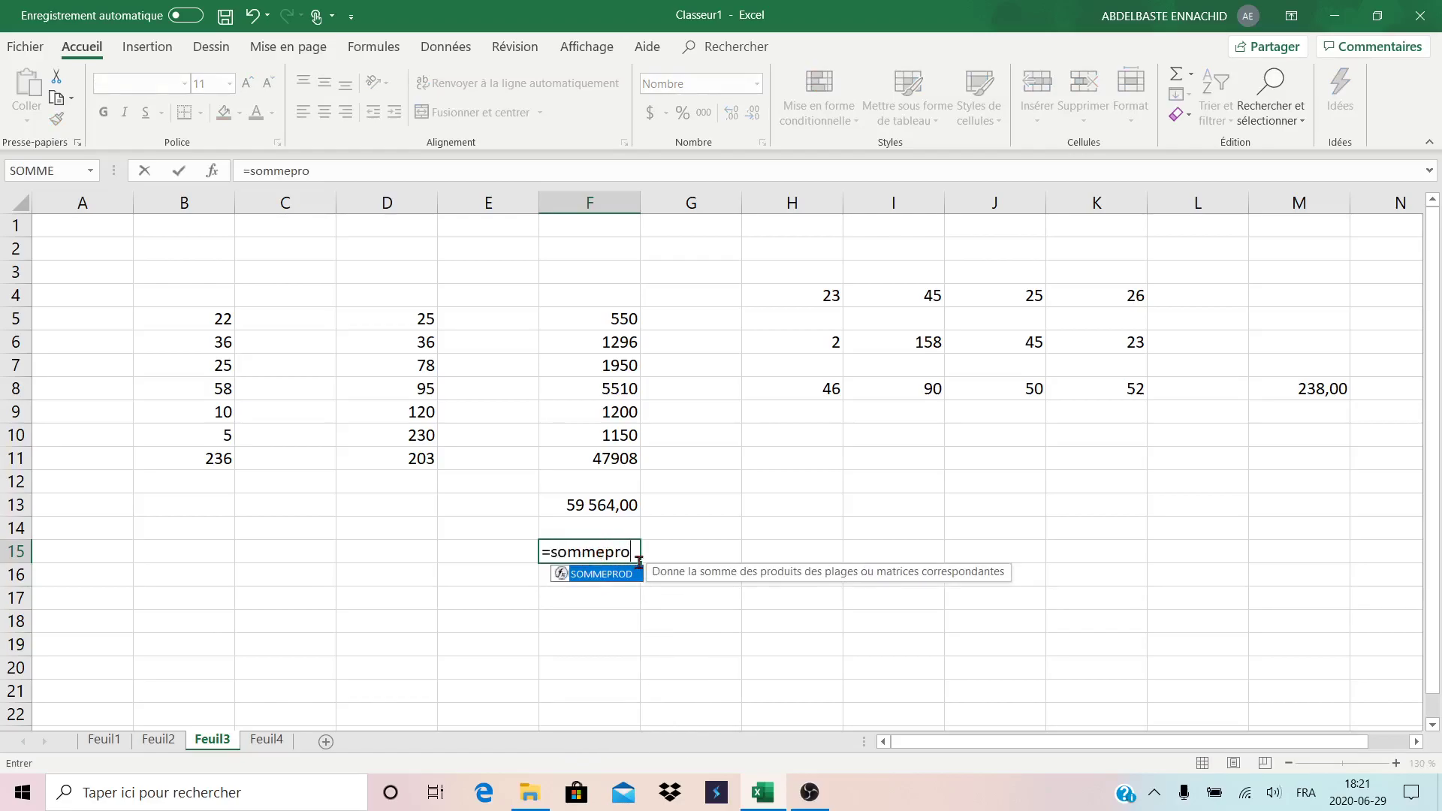
{"action": "type", "text": "d("}
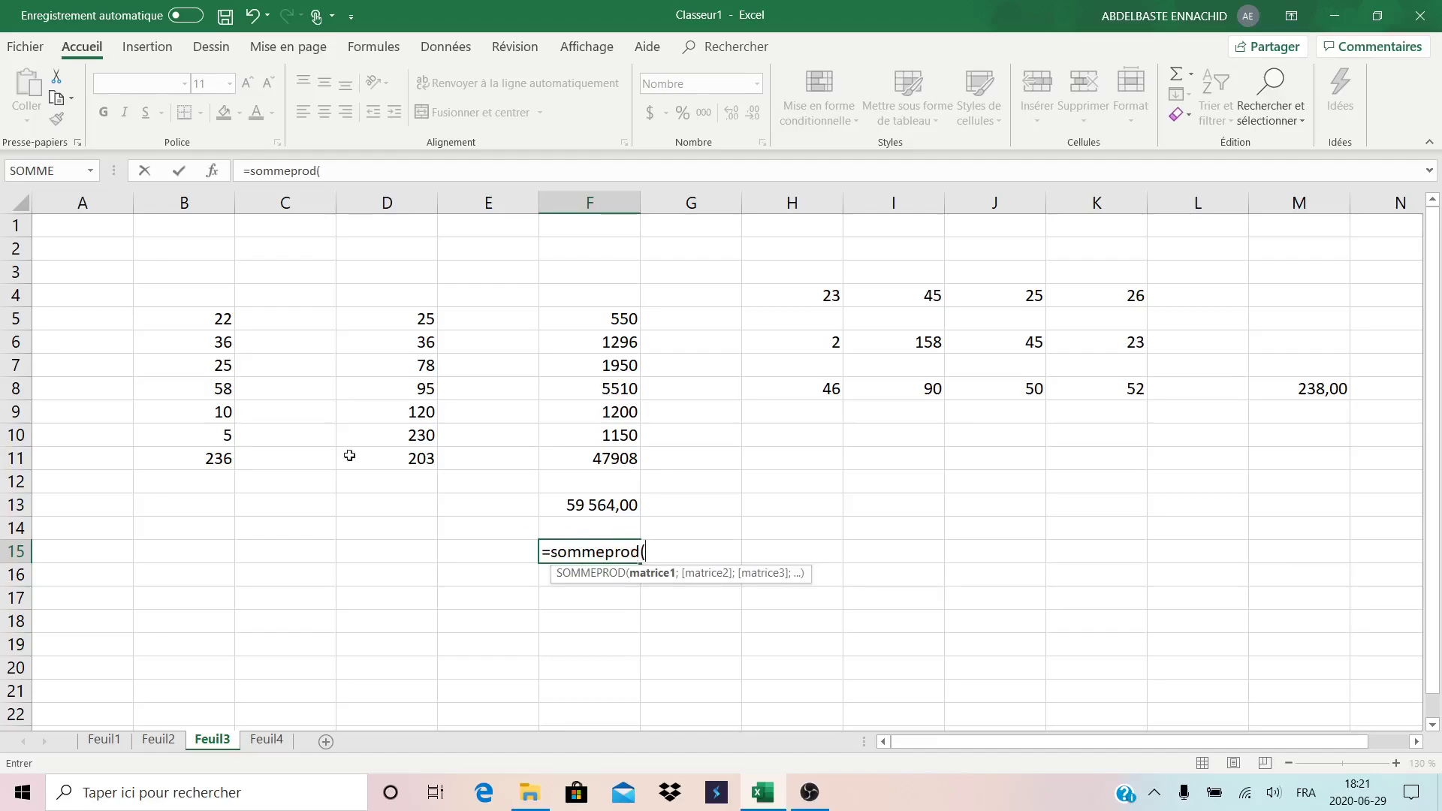
{"action": "left_click_drag", "start_coordinate": [213, 318], "coordinate": [214, 461]}
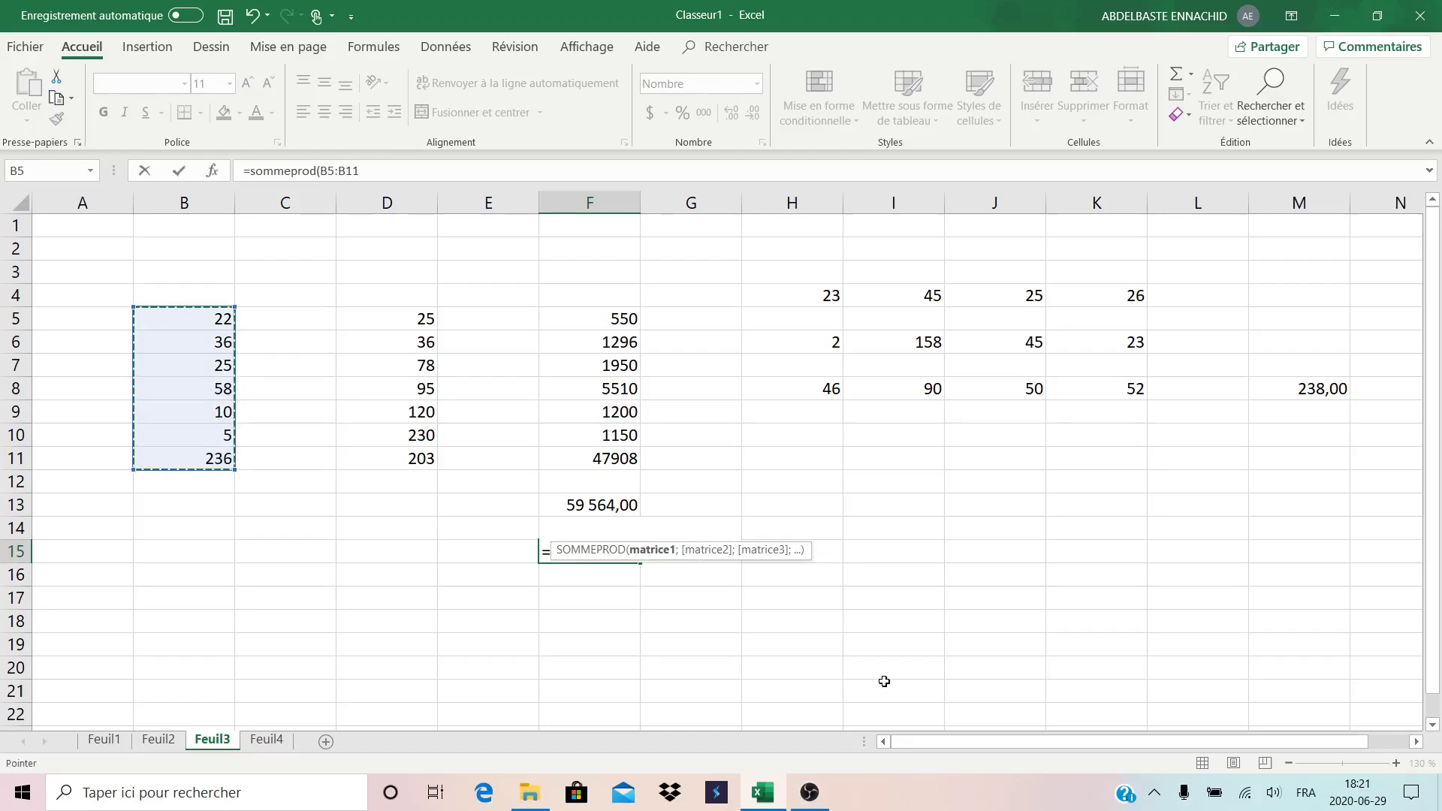
{"action": "type", "text": ";"}
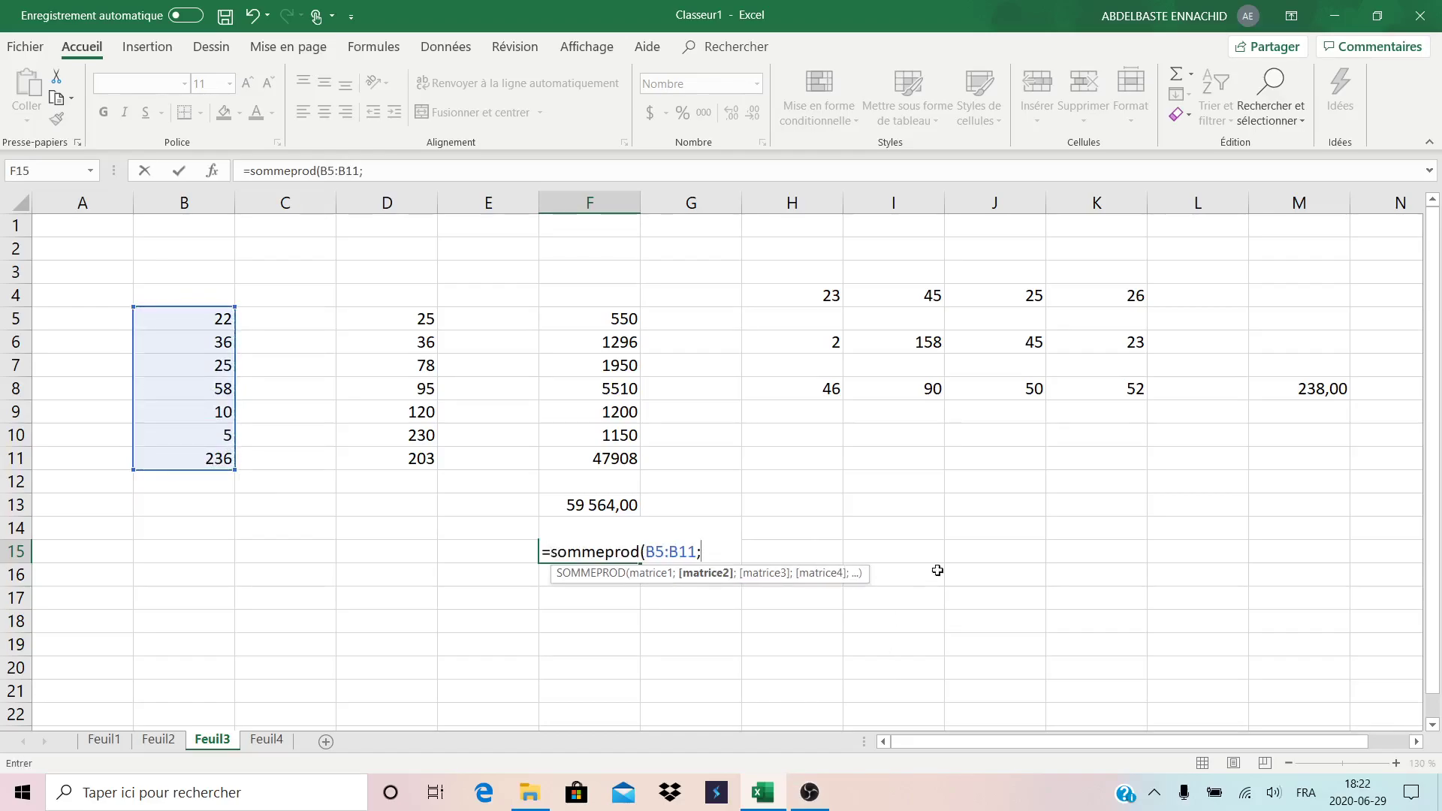
{"action": "left_click_drag", "start_coordinate": [423, 323], "coordinate": [425, 453]}
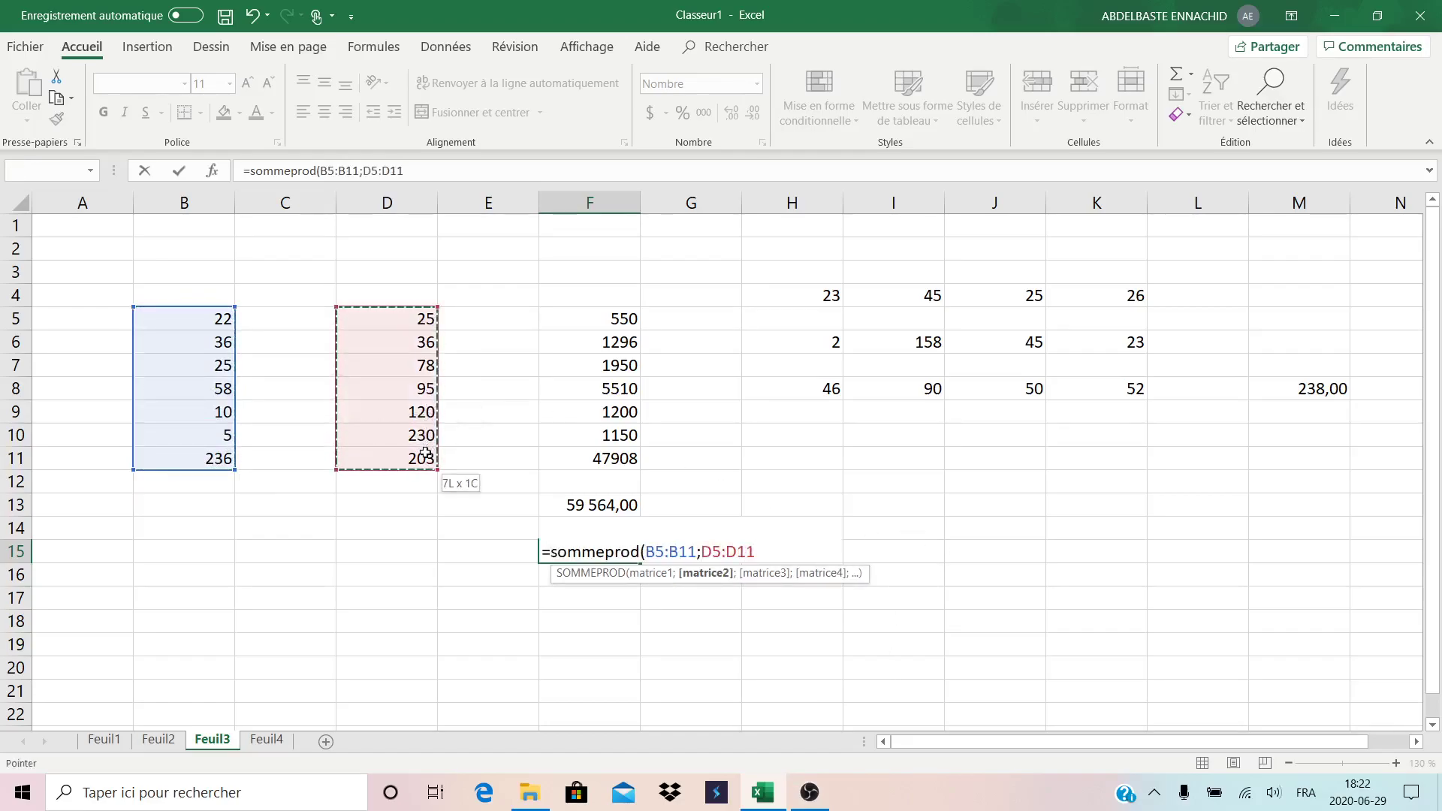
{"action": "type", "text": ")"}
{"action": "key", "text": "Return"}
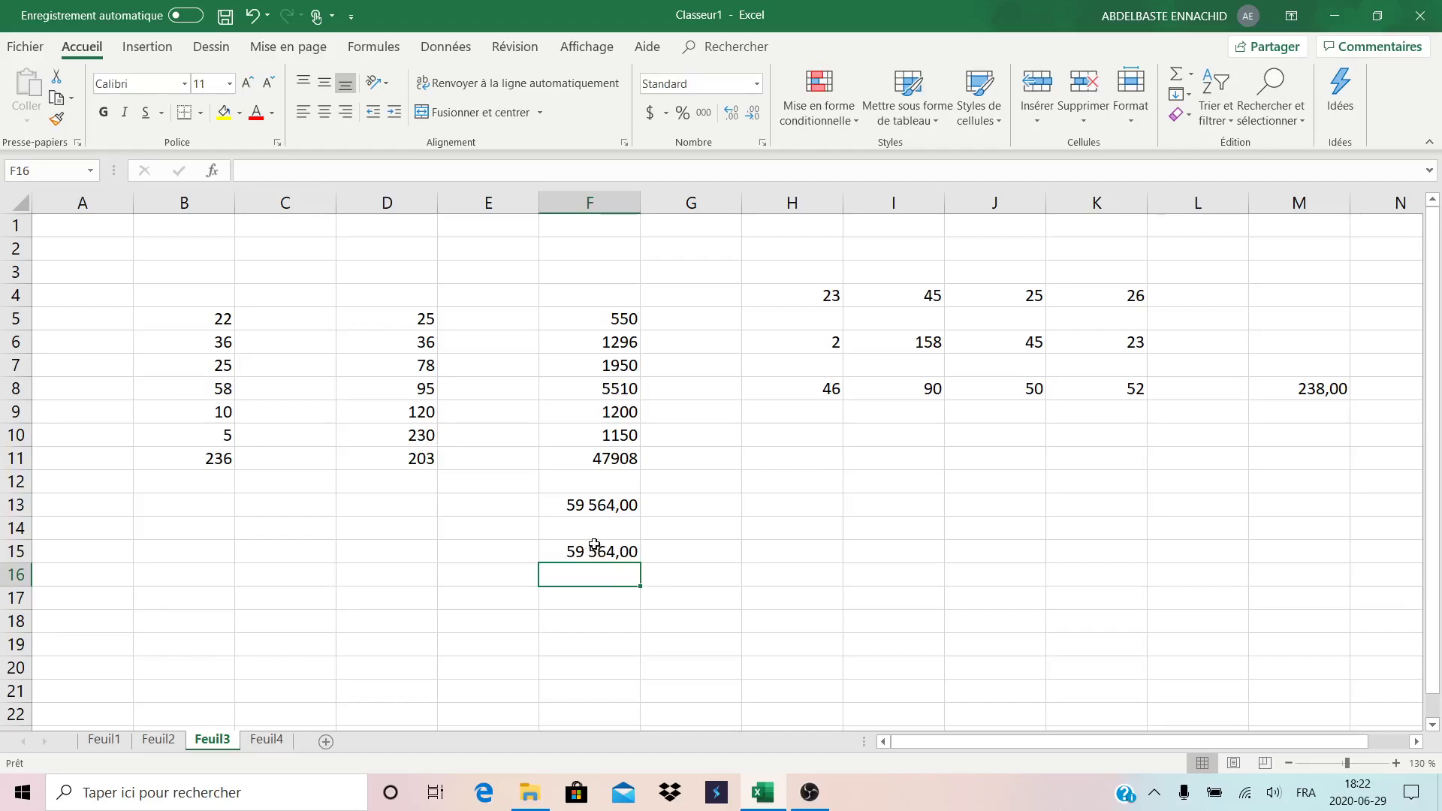
- Calculate the sum of products of the two rows in M10 with =SOMMEPROD(H4:K4;H6:K6)
{"action": "left_click", "coordinate": [1307, 434]}
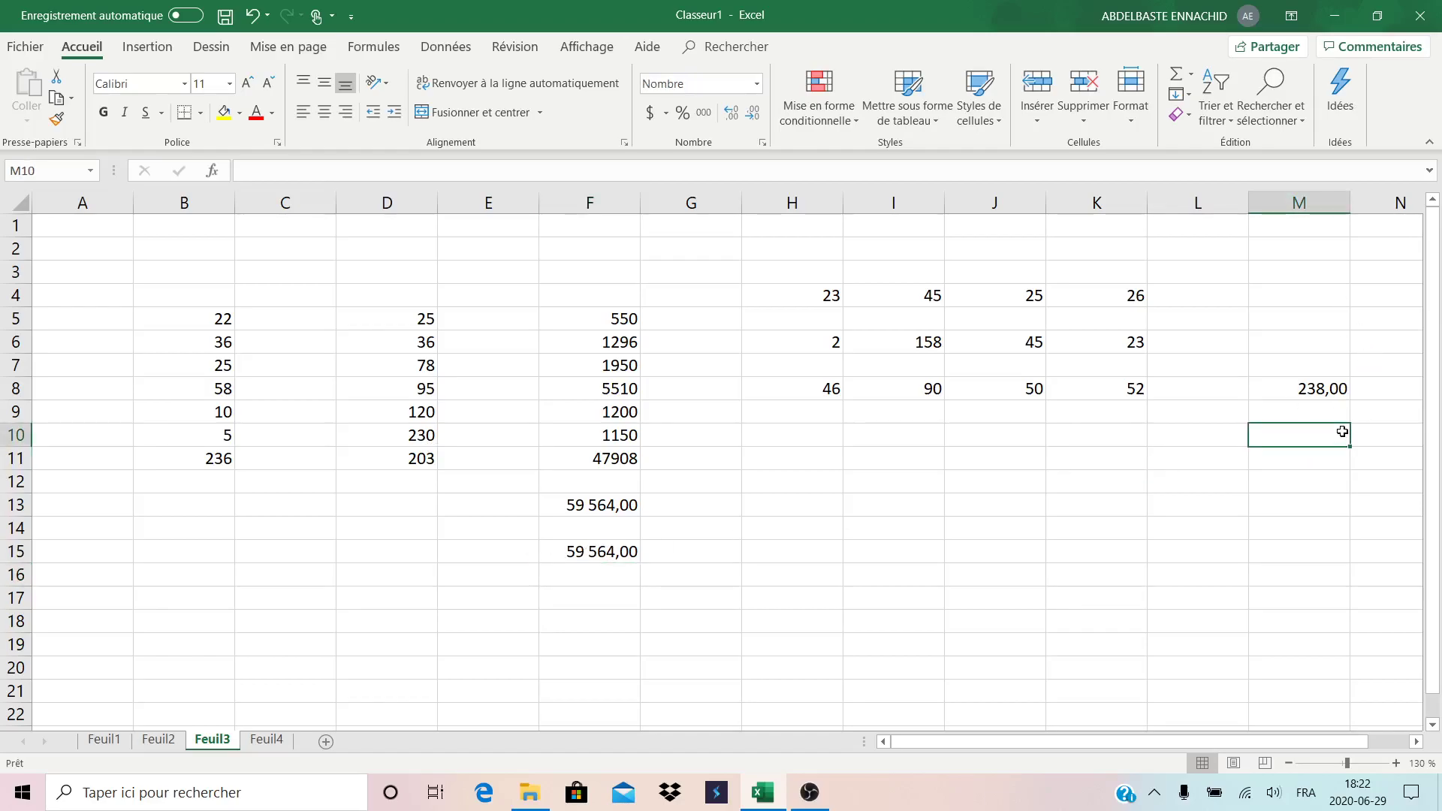
{"action": "type", "text": "=somme"}
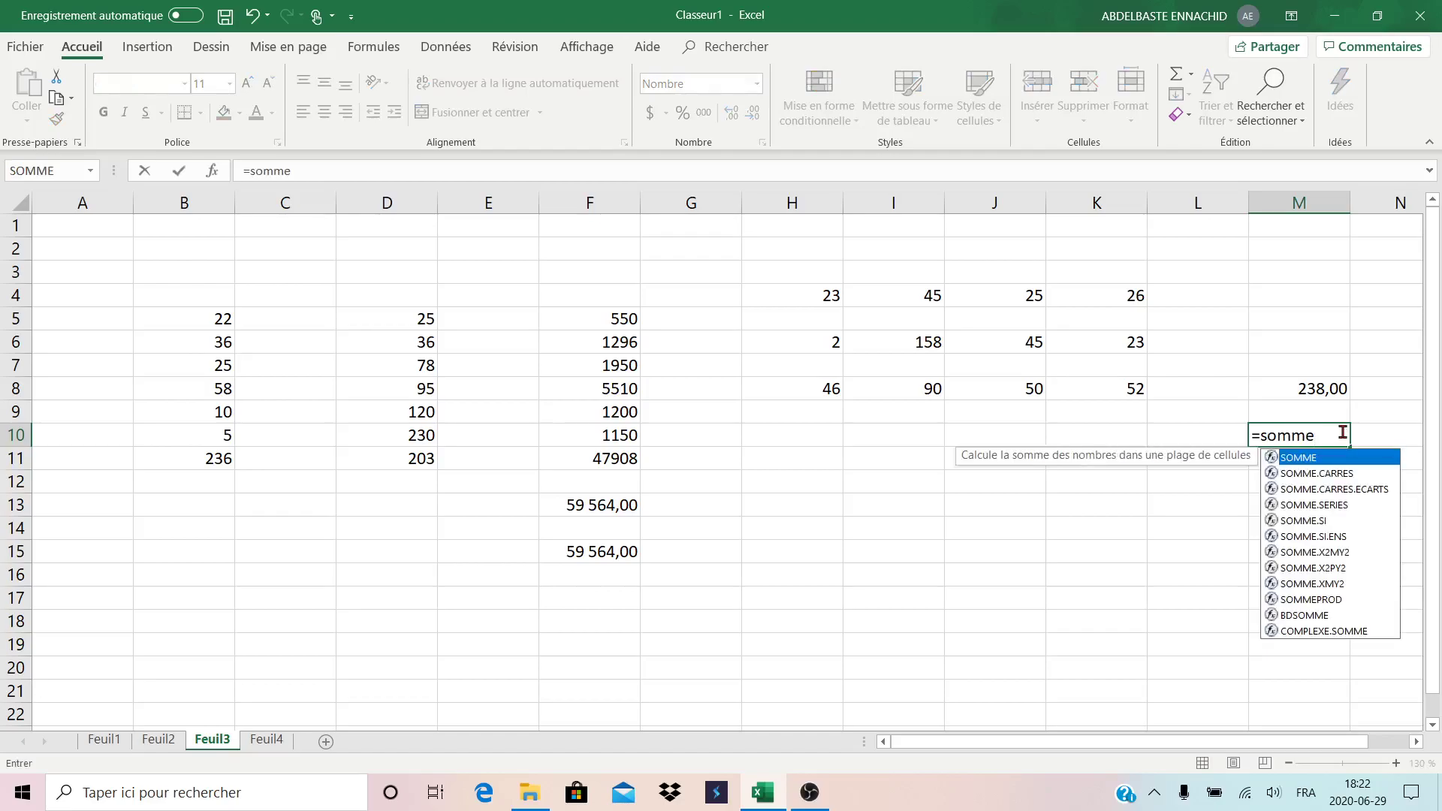
{"action": "type", "text": "prod("}
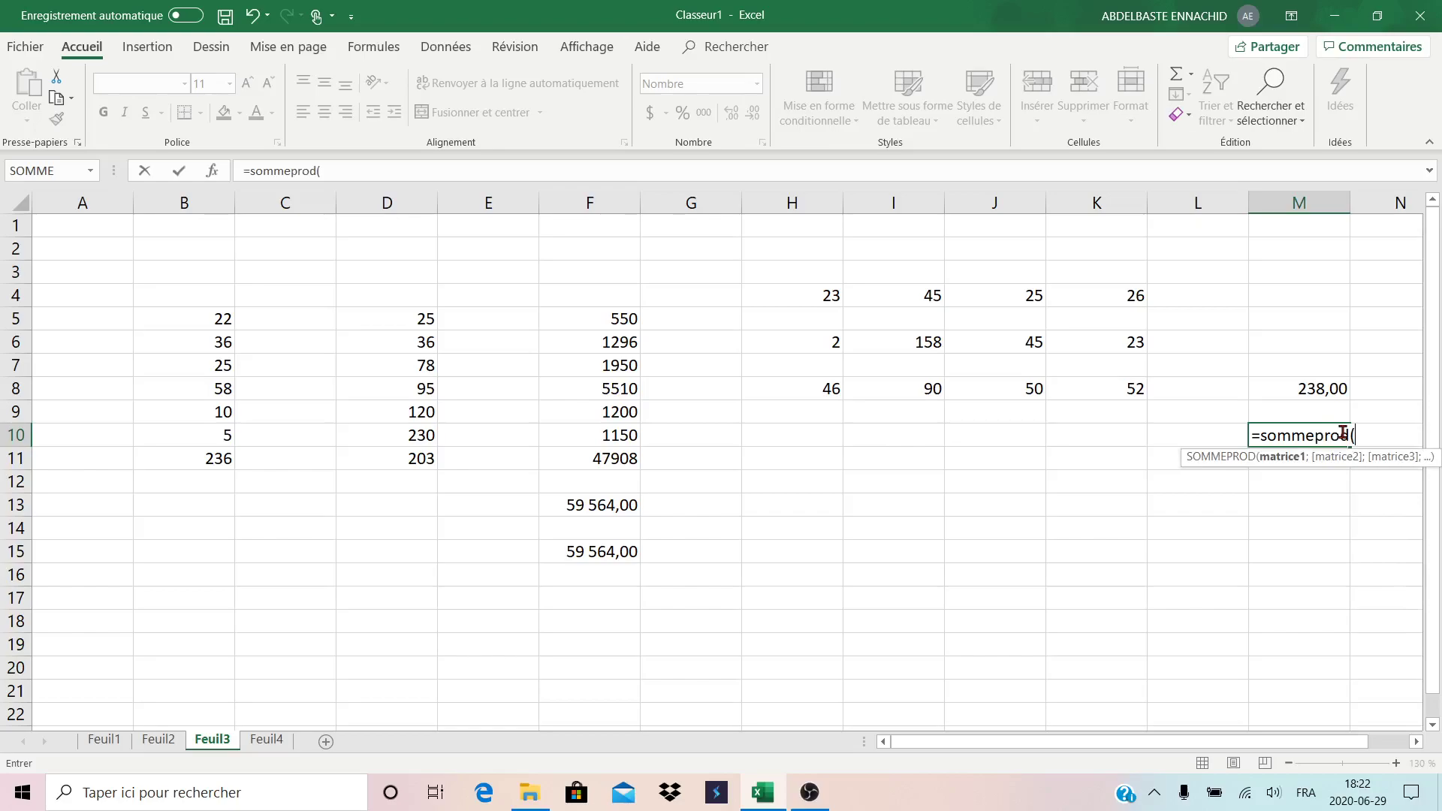
{"action": "left_click_drag", "start_coordinate": [808, 295], "coordinate": [1061, 288]}
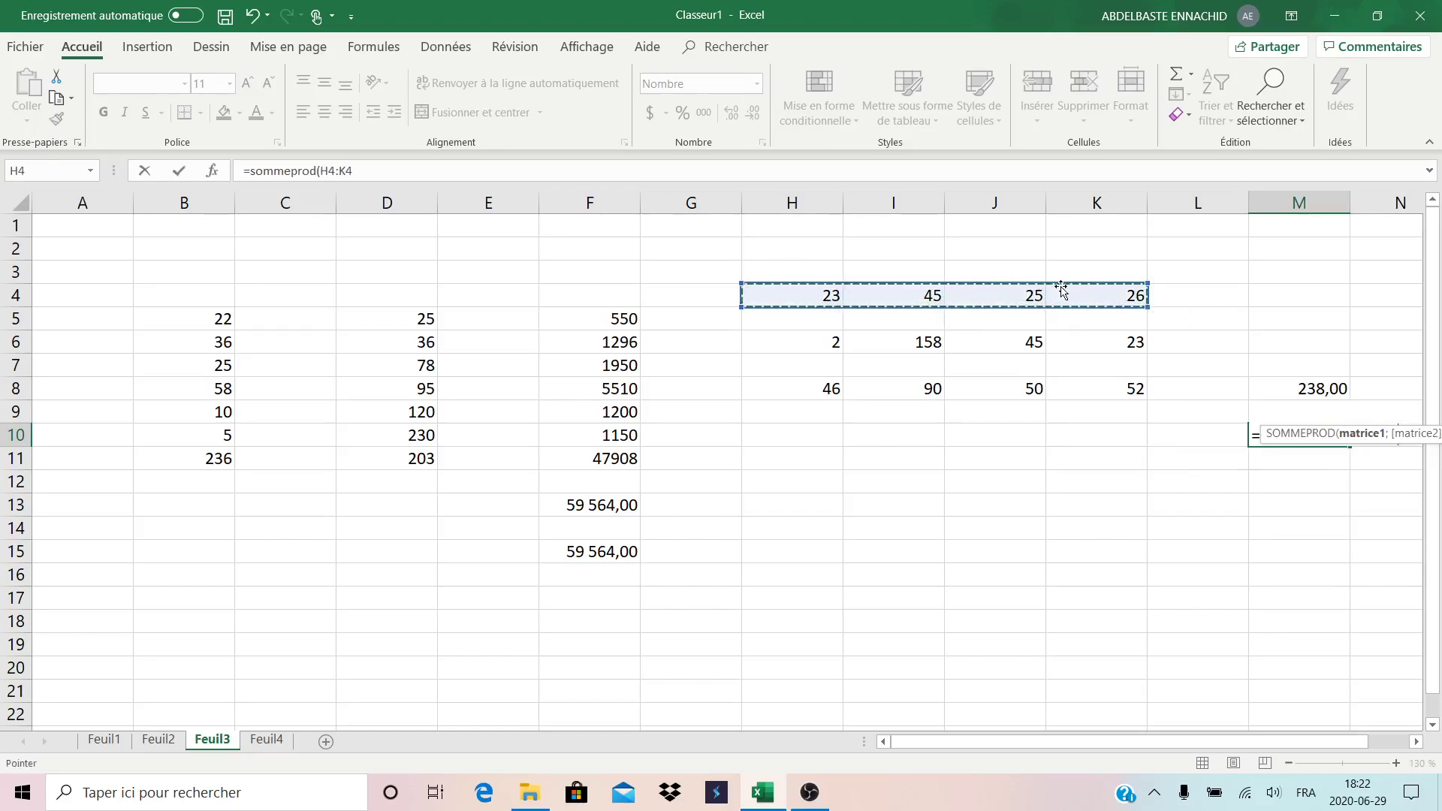
{"action": "type", "text": ";"}
{"action": "left_click_drag", "start_coordinate": [805, 339], "coordinate": [1059, 337]}
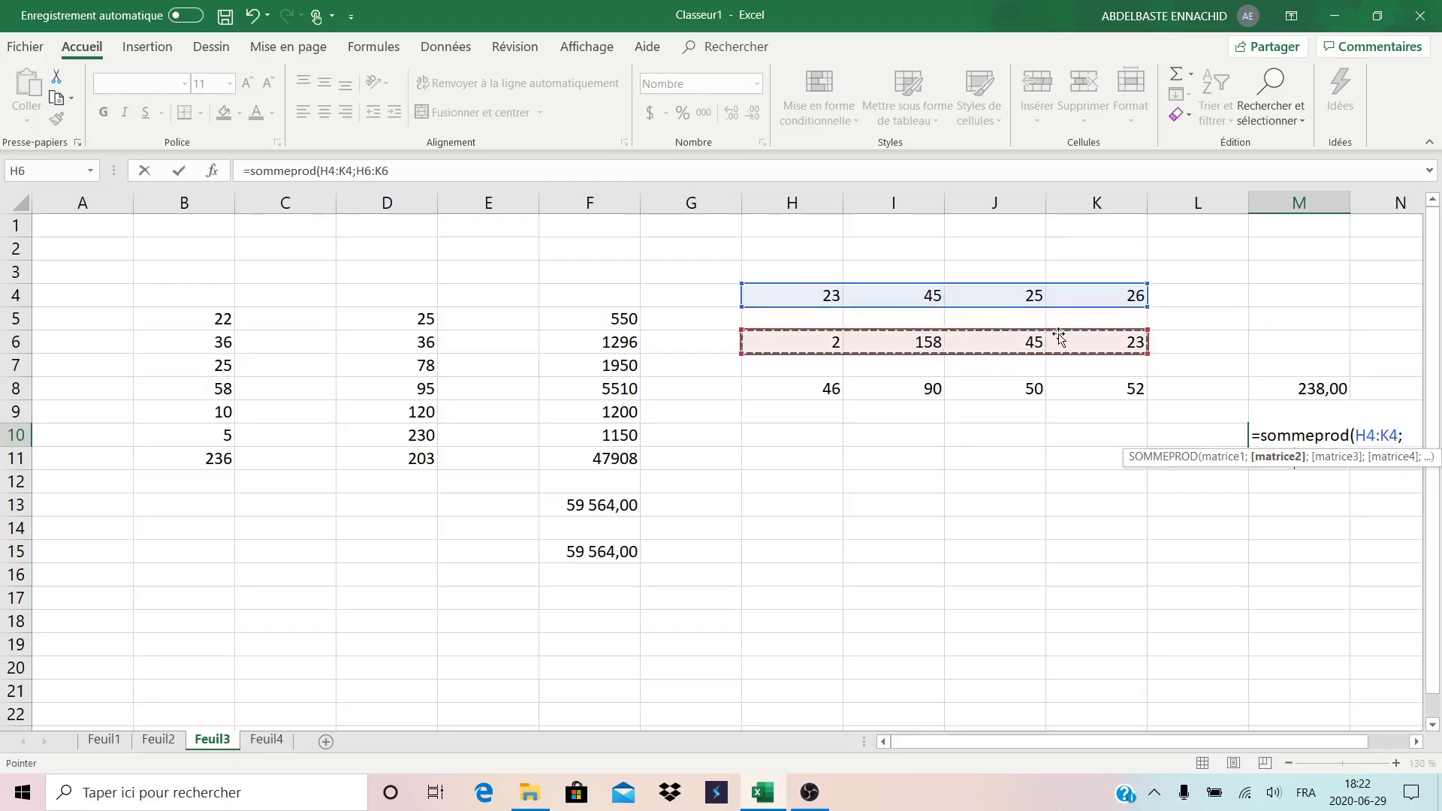
{"action": "type", "text": ")"}
{"action": "key", "text": "Return"}
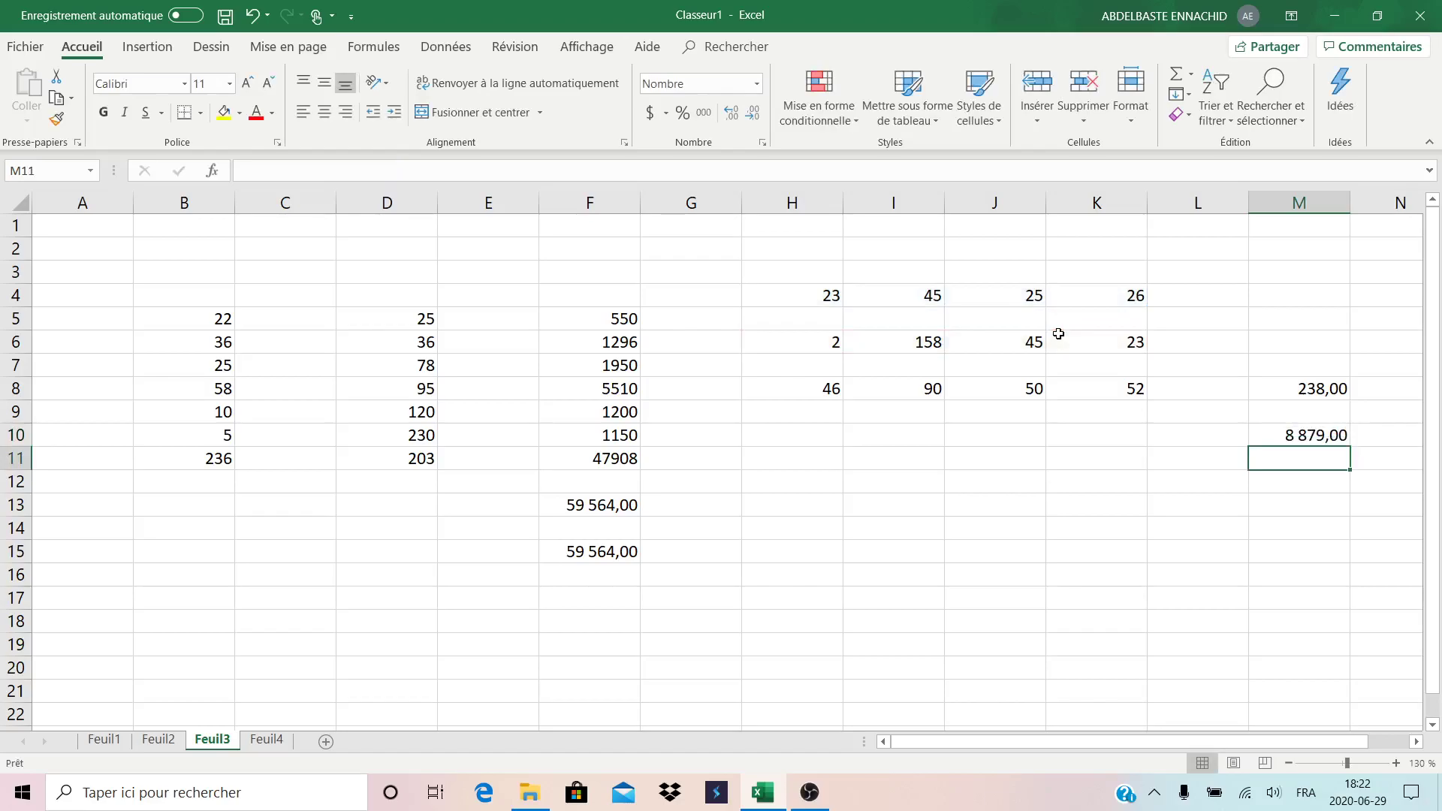
- Check the formulas behind the row totals and correct the product formula in H8 to =H4*H6
{"action": "left_click", "coordinate": [1288, 435]}
{"action": "left_click", "coordinate": [1308, 393]}
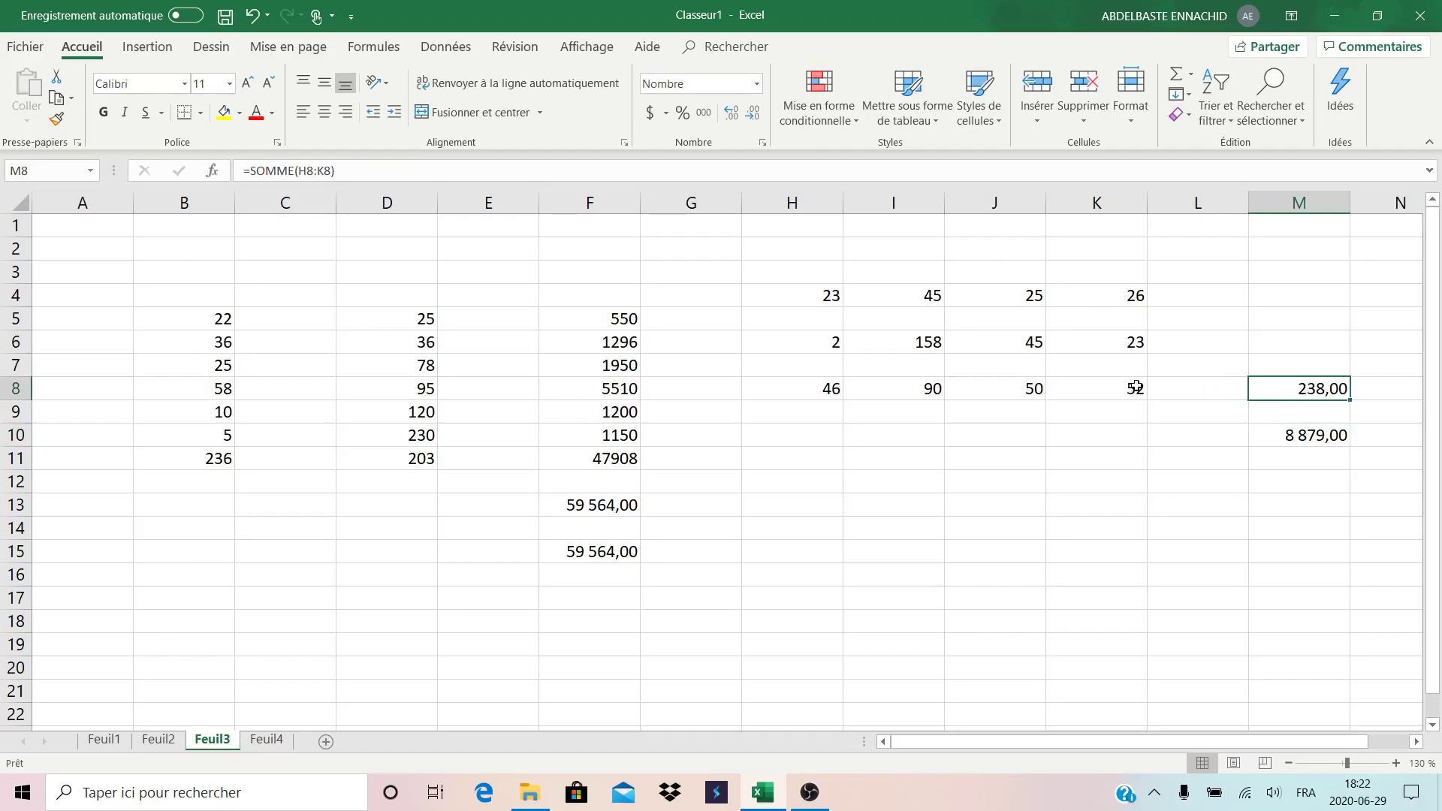
{"action": "left_click", "coordinate": [823, 387]}
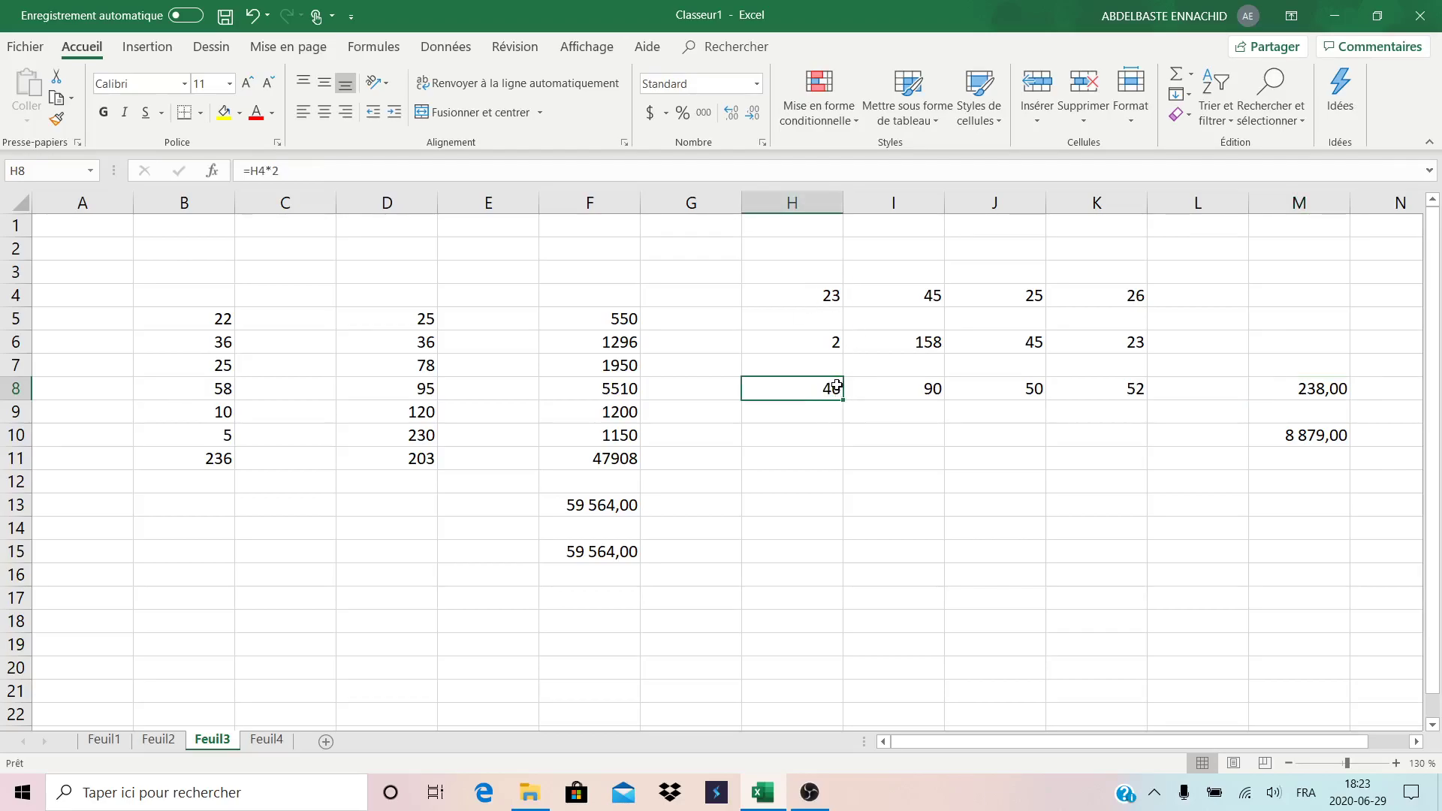
{"action": "double_click", "coordinate": [836, 387]}
{"action": "key", "text": "BackSpace"}
{"action": "key", "text": "BackSpace"}
{"action": "key", "text": "BackSpace"}
{"action": "key", "text": "BackSpace"}
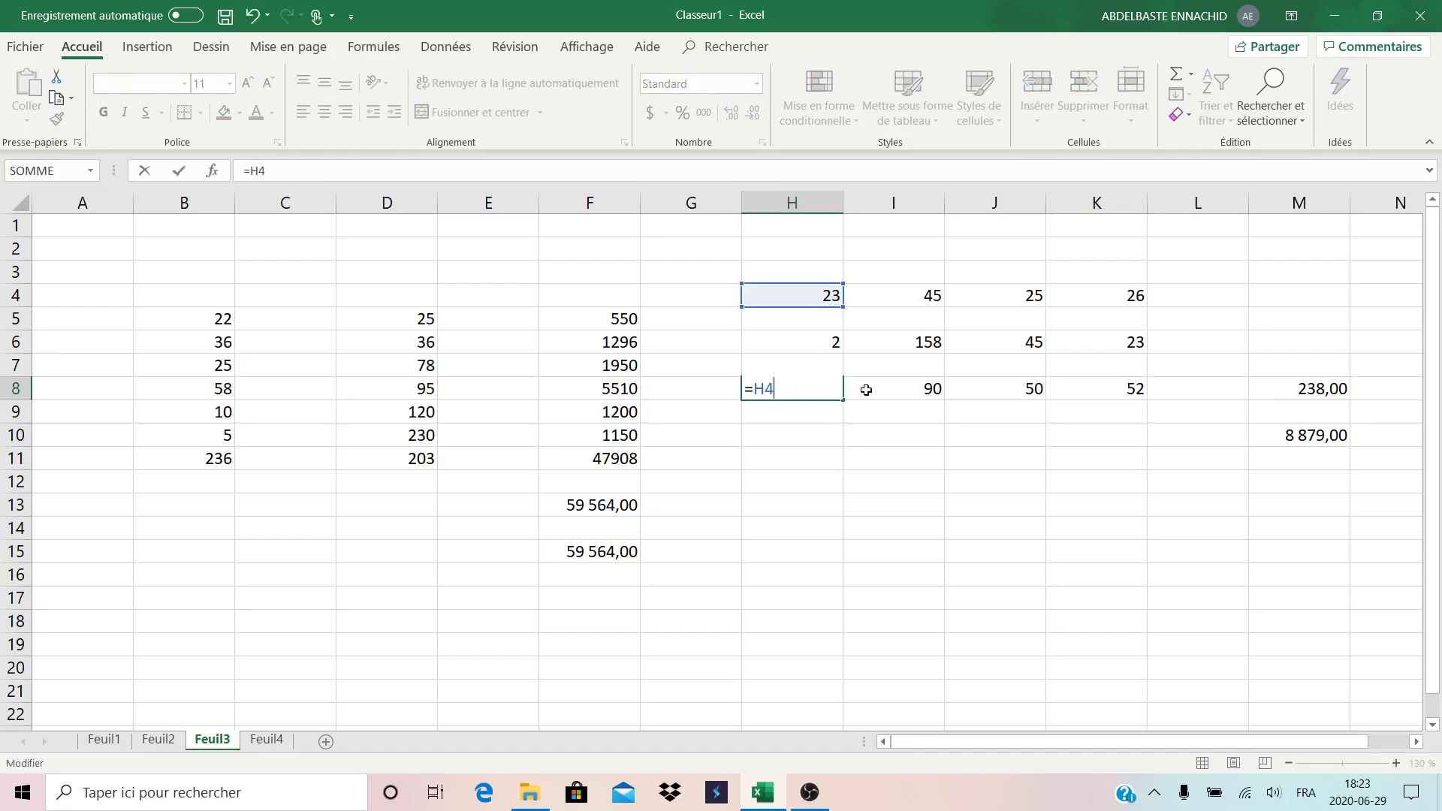
{"action": "left_click", "coordinate": [804, 293]}
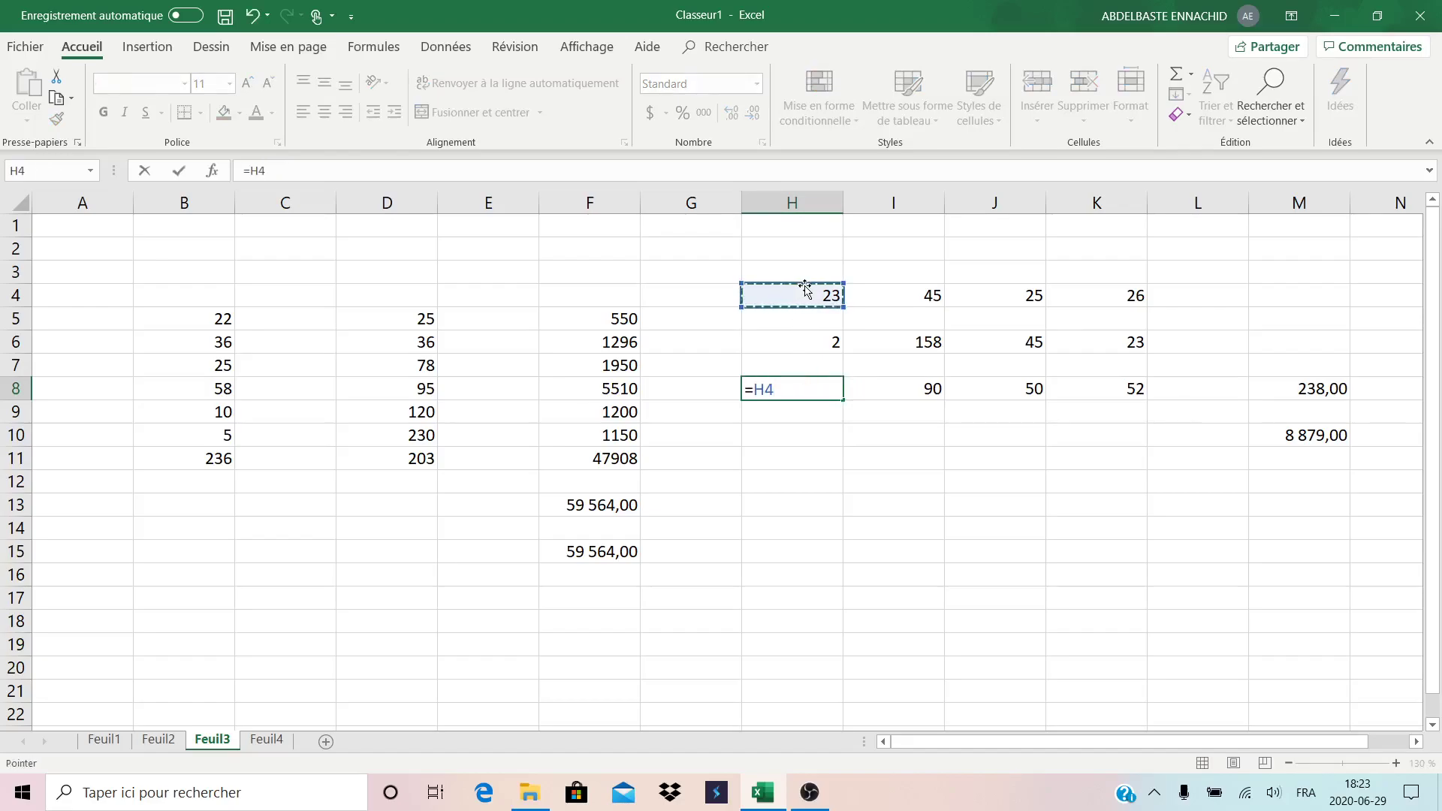
{"action": "type", "text": "*"}
{"action": "left_click", "coordinate": [827, 344]}
{"action": "key", "text": "Return"}
- Fill the corrected product formula from H8 across to K8
{"action": "left_click", "coordinate": [822, 388]}
{"action": "left_click_drag", "start_coordinate": [842, 402], "coordinate": [1138, 394]}
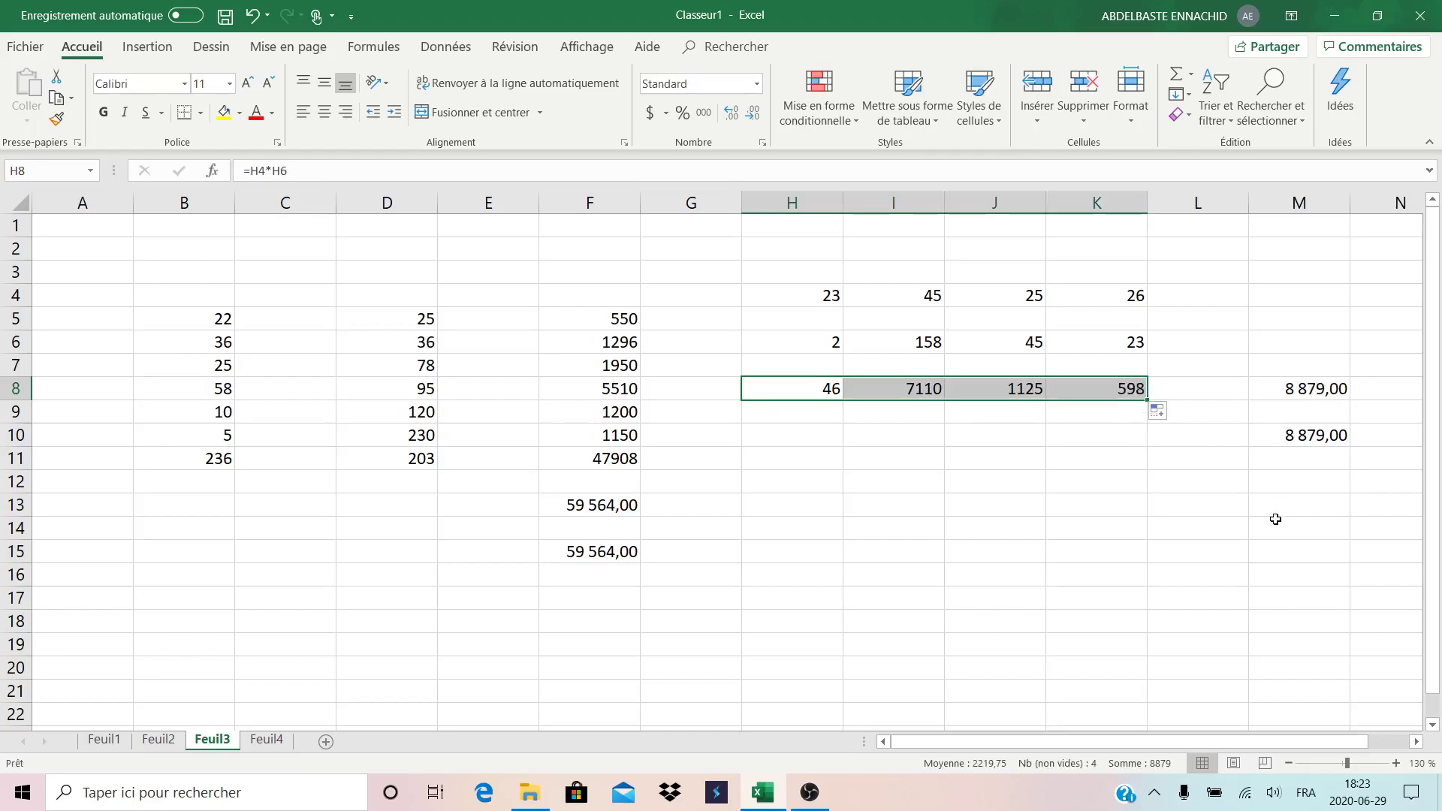
{"action": "left_click", "coordinate": [1097, 486]}
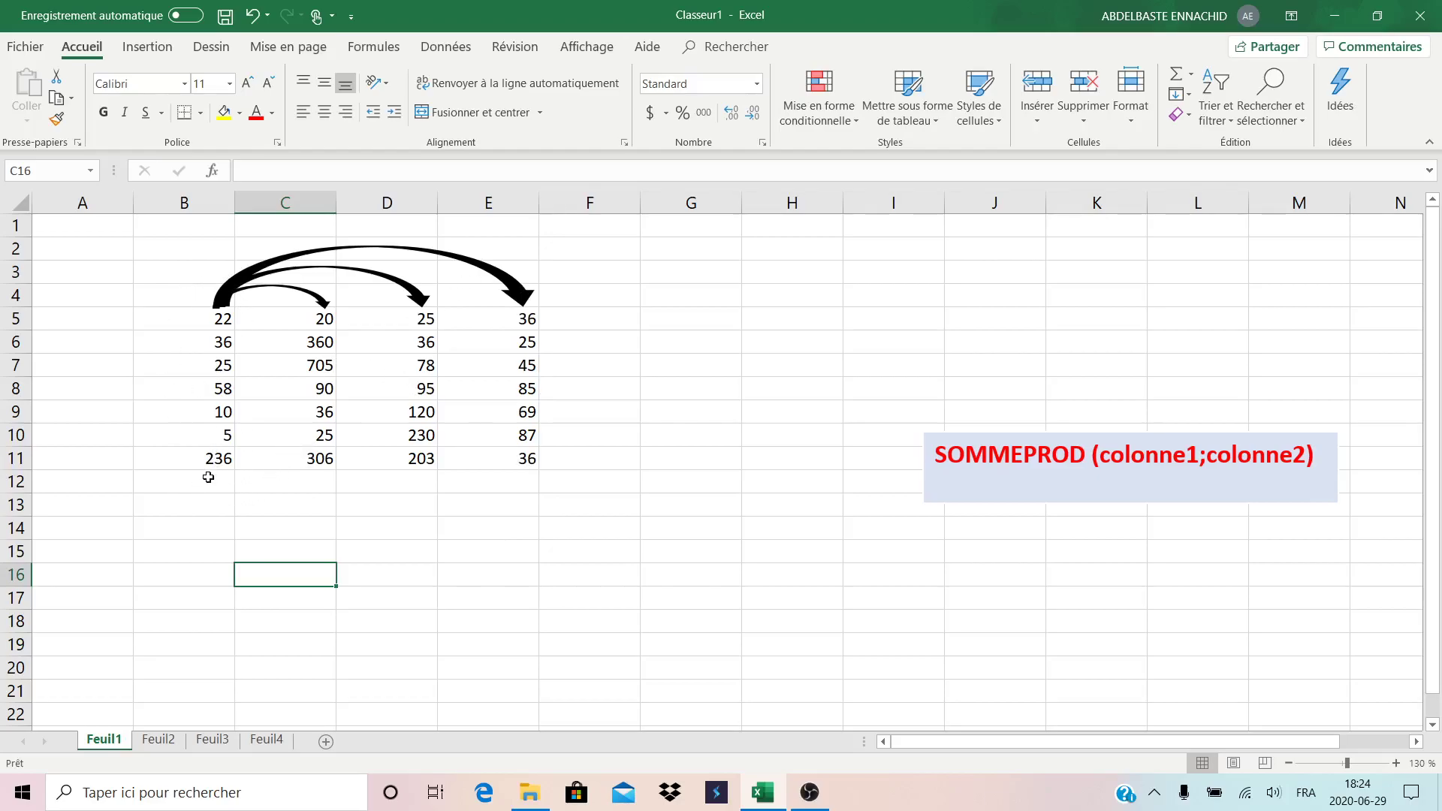
- Begin a SOMMEPROD formula in C13 of sheet Feuil1 with the absolute range $B$5:$B$11 as its first array
{"action": "left_click", "coordinate": [291, 506]}
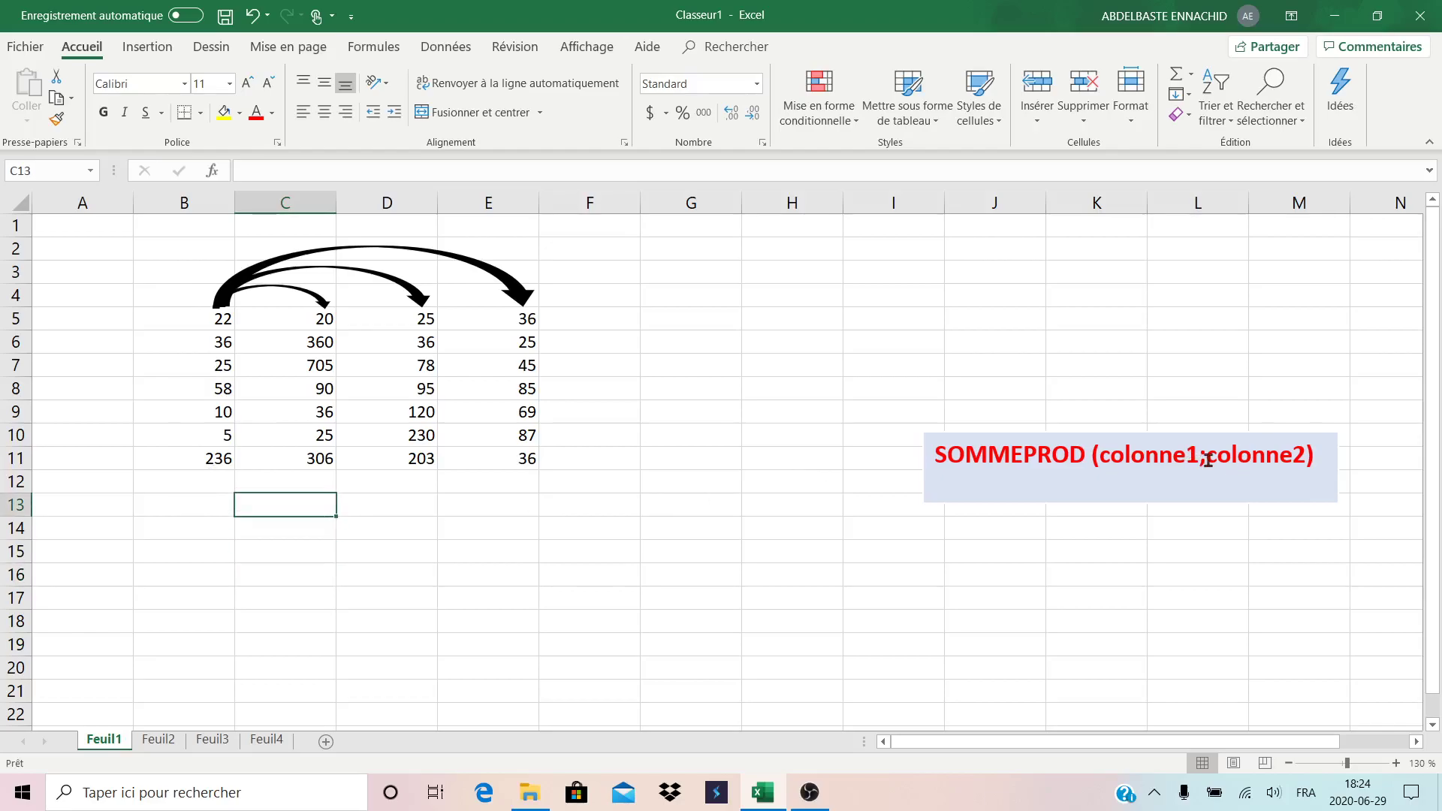
{"action": "type", "text": "=somm"}
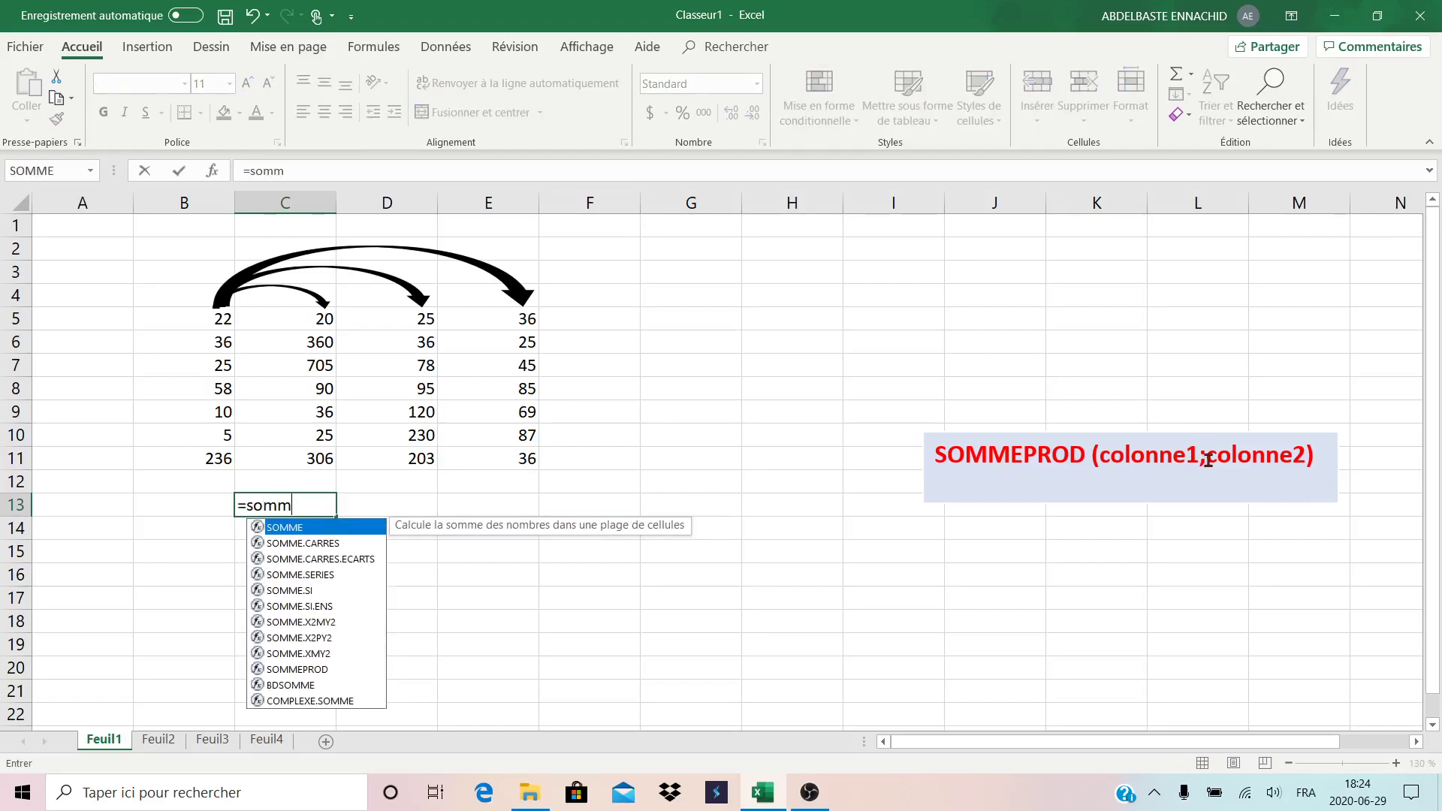
{"action": "type", "text": "ep"}
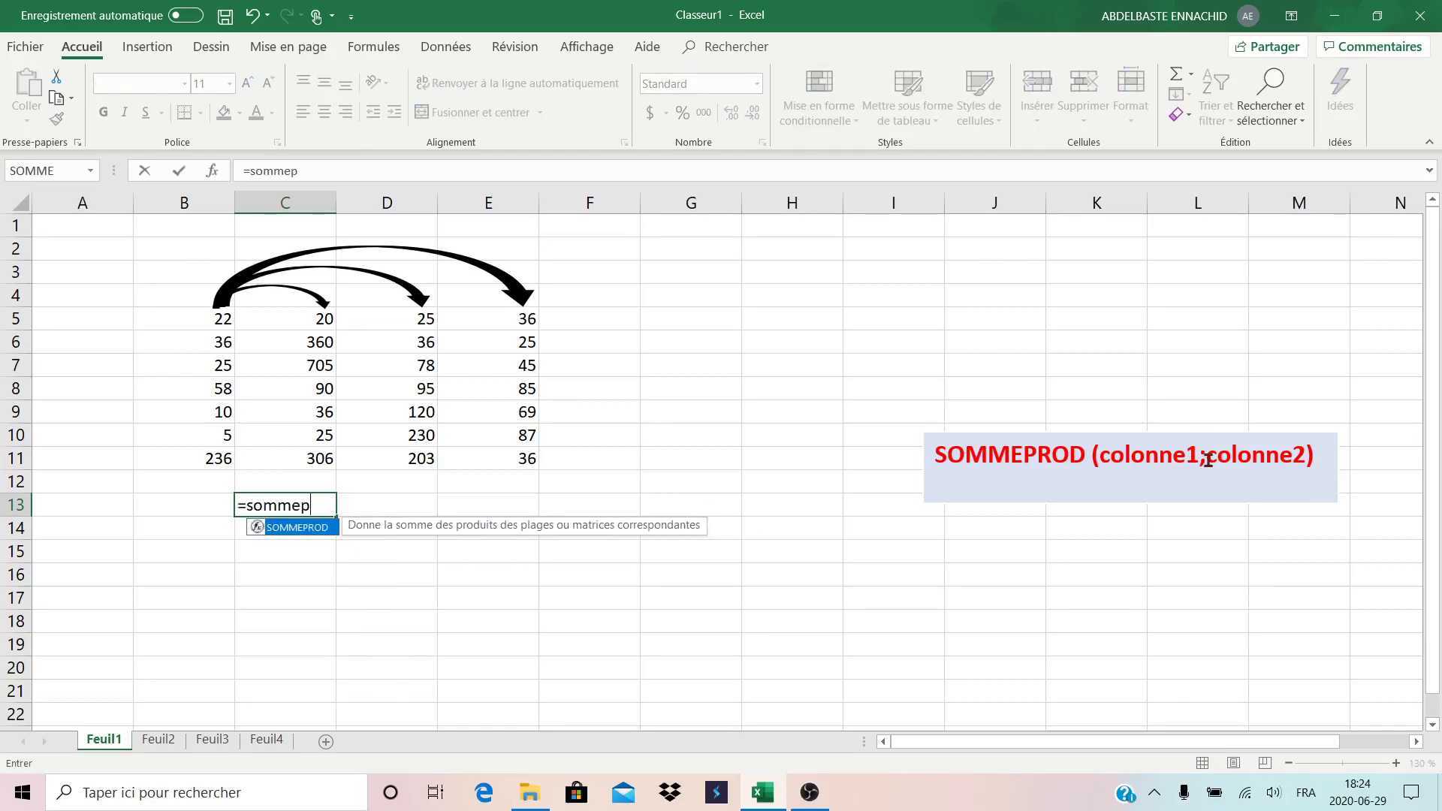
{"action": "type", "text": "rod("}
{"action": "left_click_drag", "start_coordinate": [196, 319], "coordinate": [187, 459]}
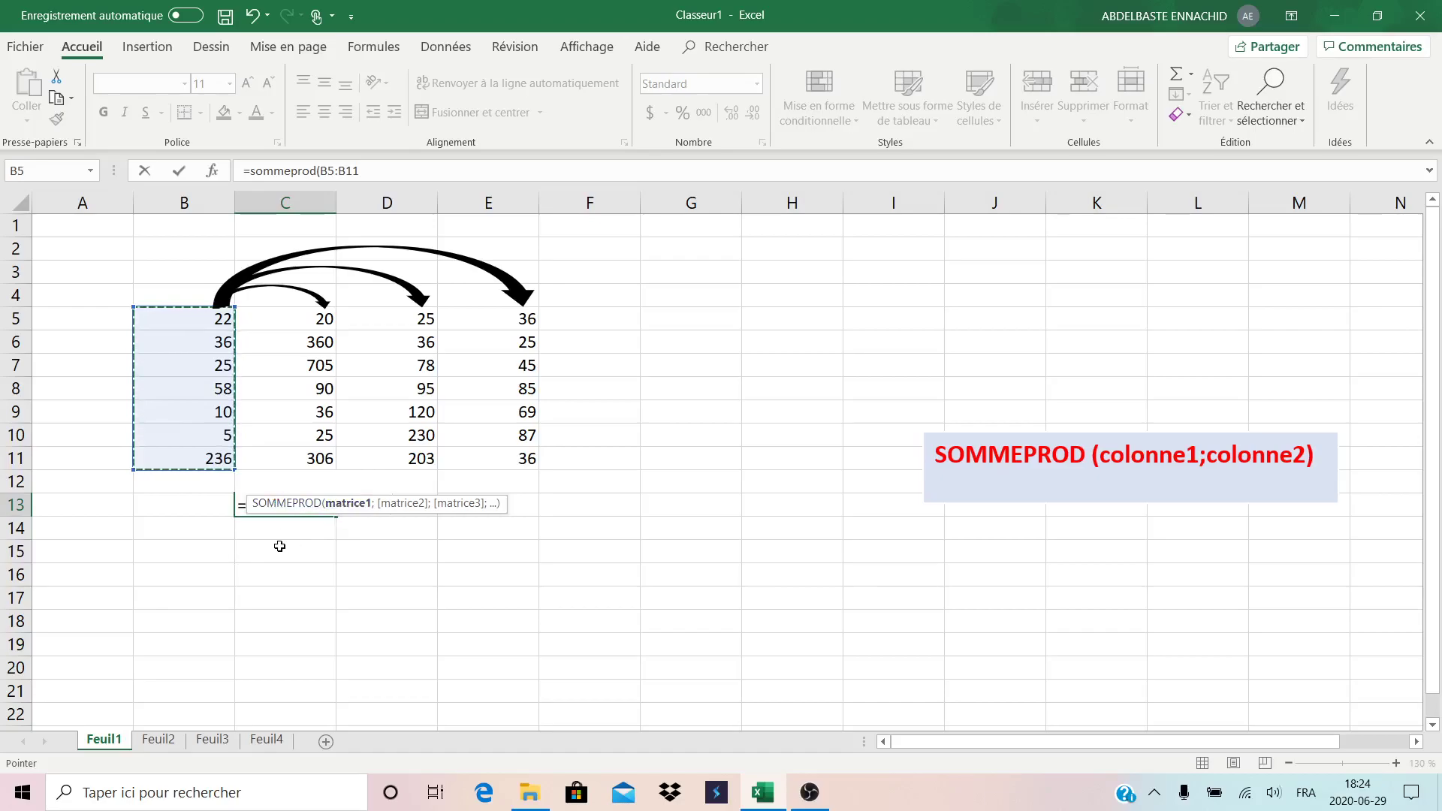
{"action": "key", "text": "F2"}
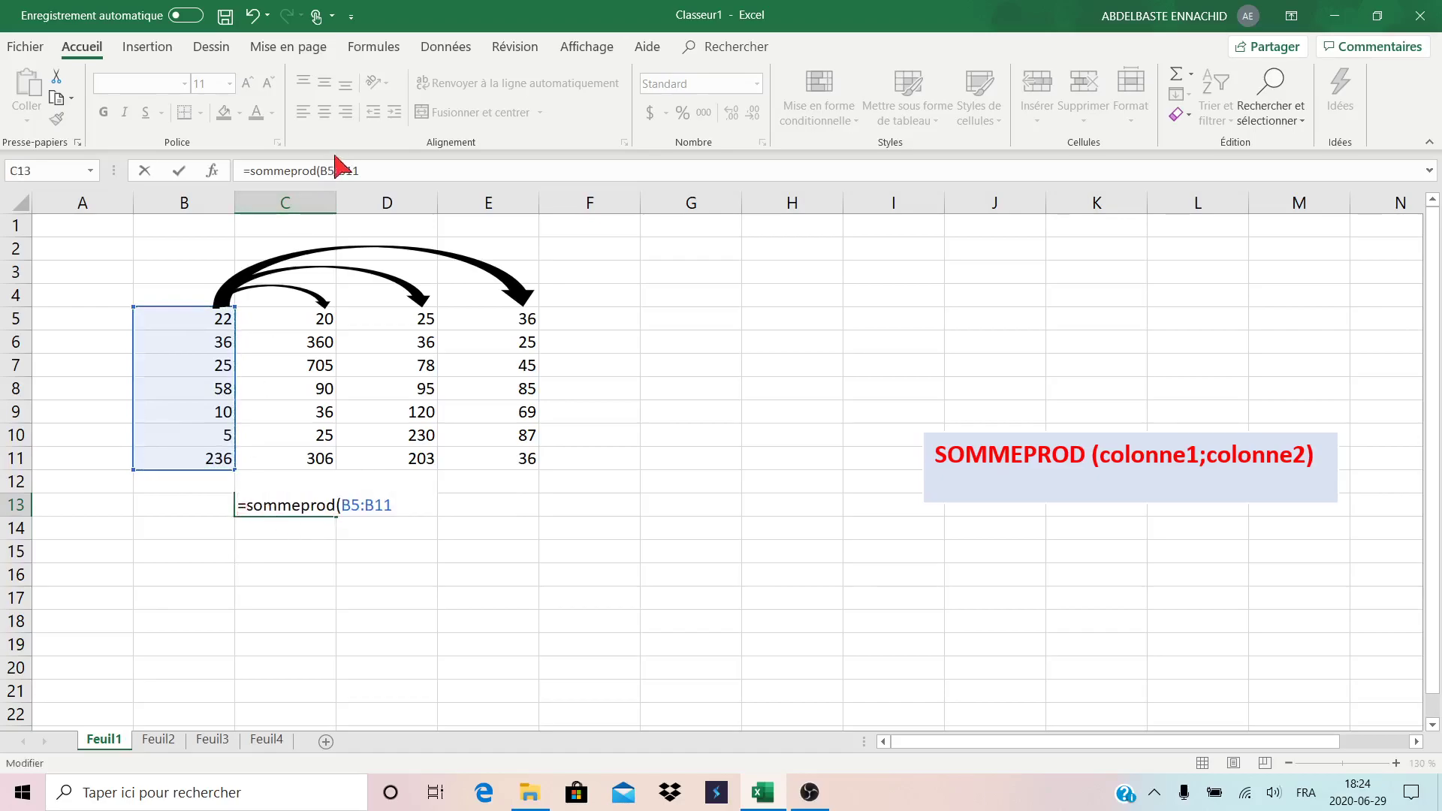
{"action": "left_click", "coordinate": [320, 172]}
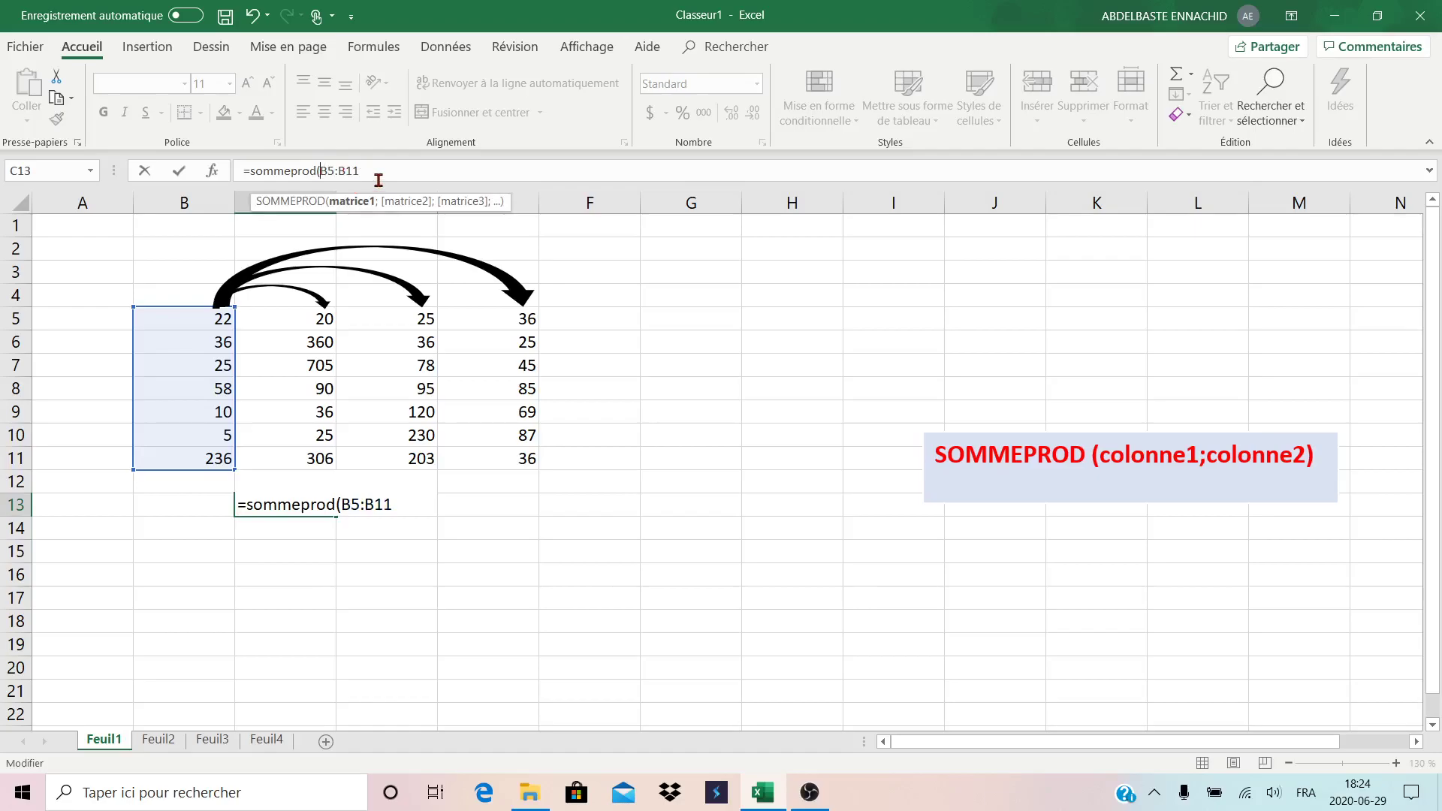
{"action": "type", "text": "4"}
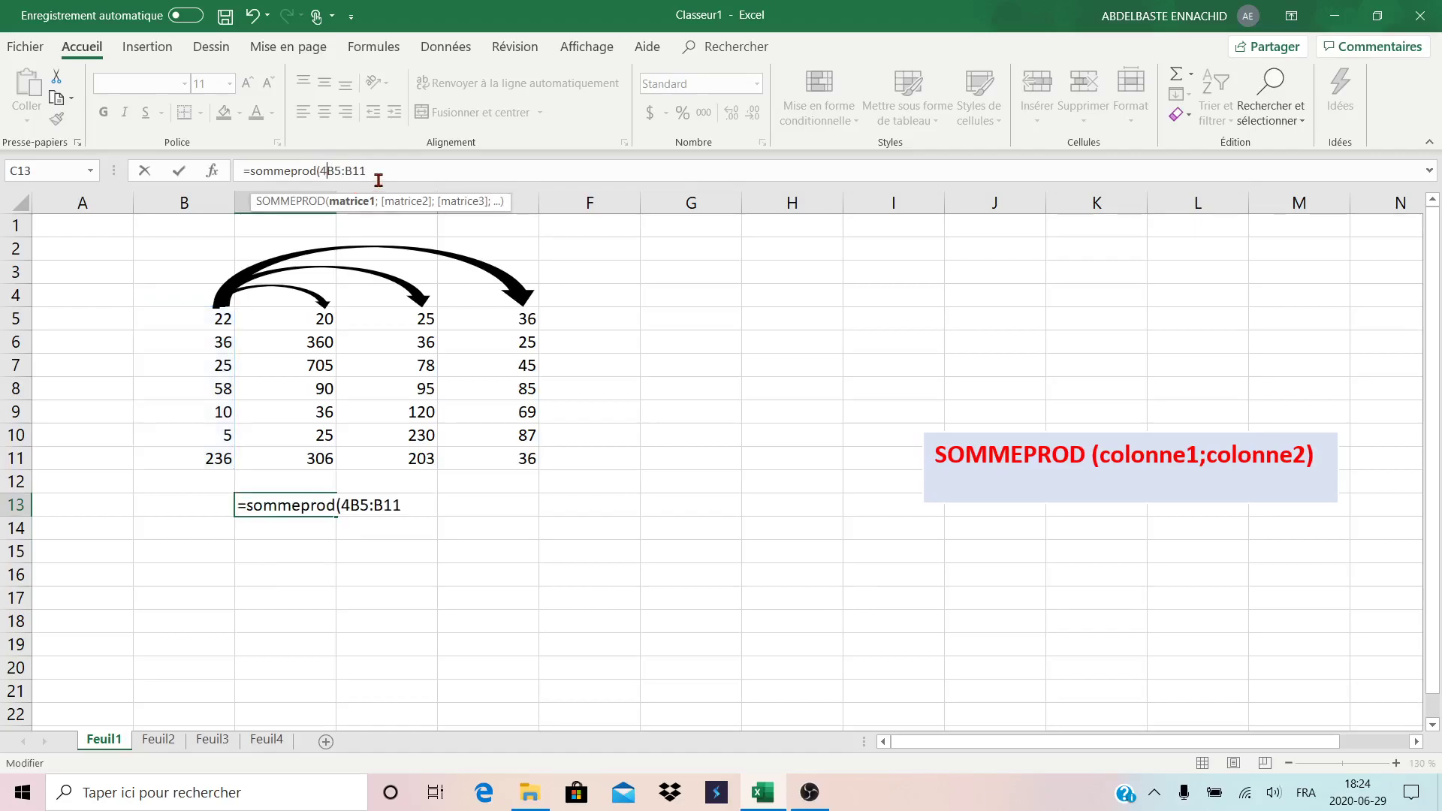
{"action": "key", "text": "BackSpace"}
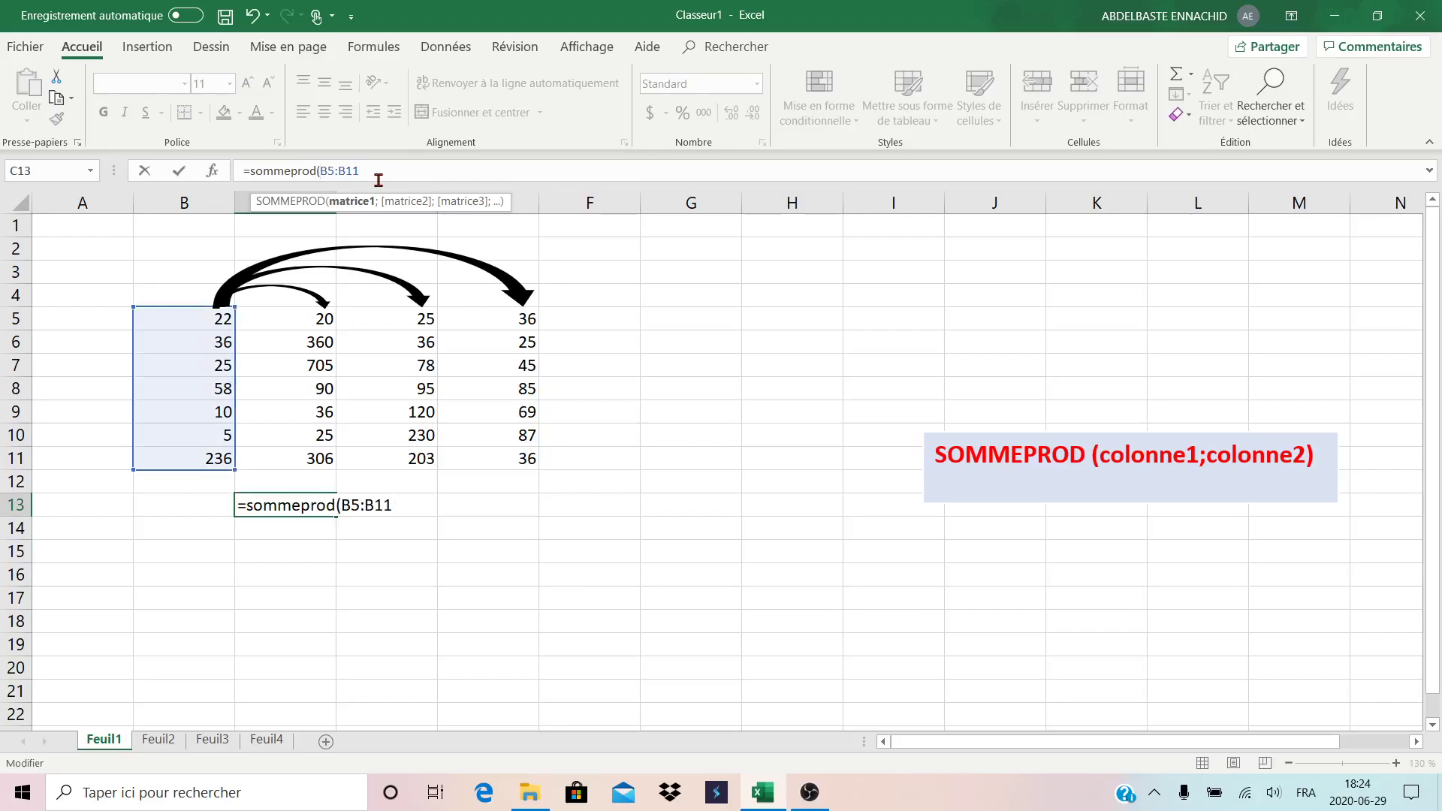
{"action": "type", "text": "$B$"}
{"action": "type", "text": "$B$"}
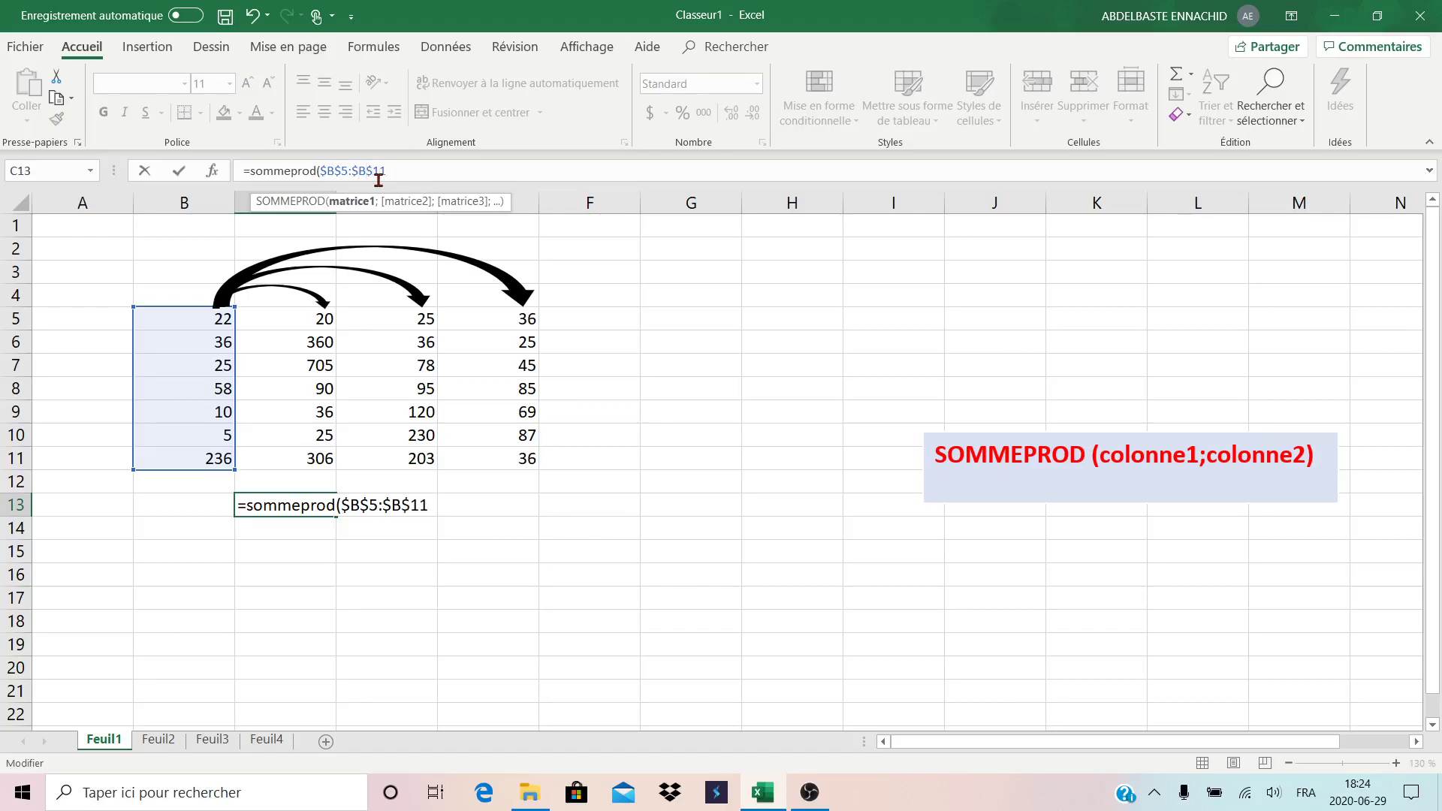
- Complete the SOMMEPROD formula in C13 with C5:C11 as the second array
{"action": "type", "text": ";"}
{"action": "left_click_drag", "start_coordinate": [290, 315], "coordinate": [289, 452]}
{"action": "type", "text": ")"}
{"action": "key", "text": "Return"}
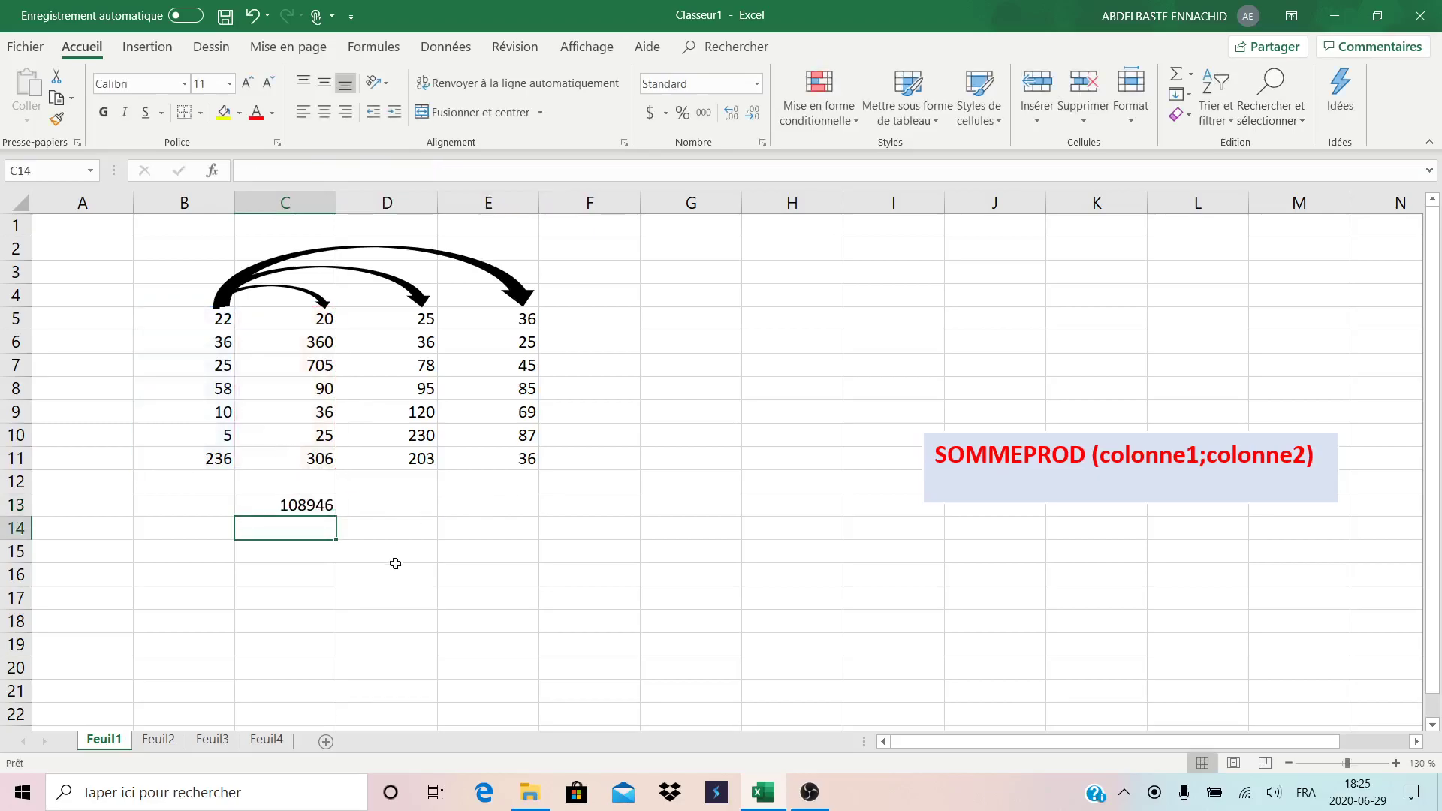
- Fill the SOMMEPROD formula from C13 across to E13 and check the resulting formula in each cell
{"action": "left_click", "coordinate": [325, 506]}
{"action": "left_click_drag", "start_coordinate": [336, 517], "coordinate": [520, 543]}
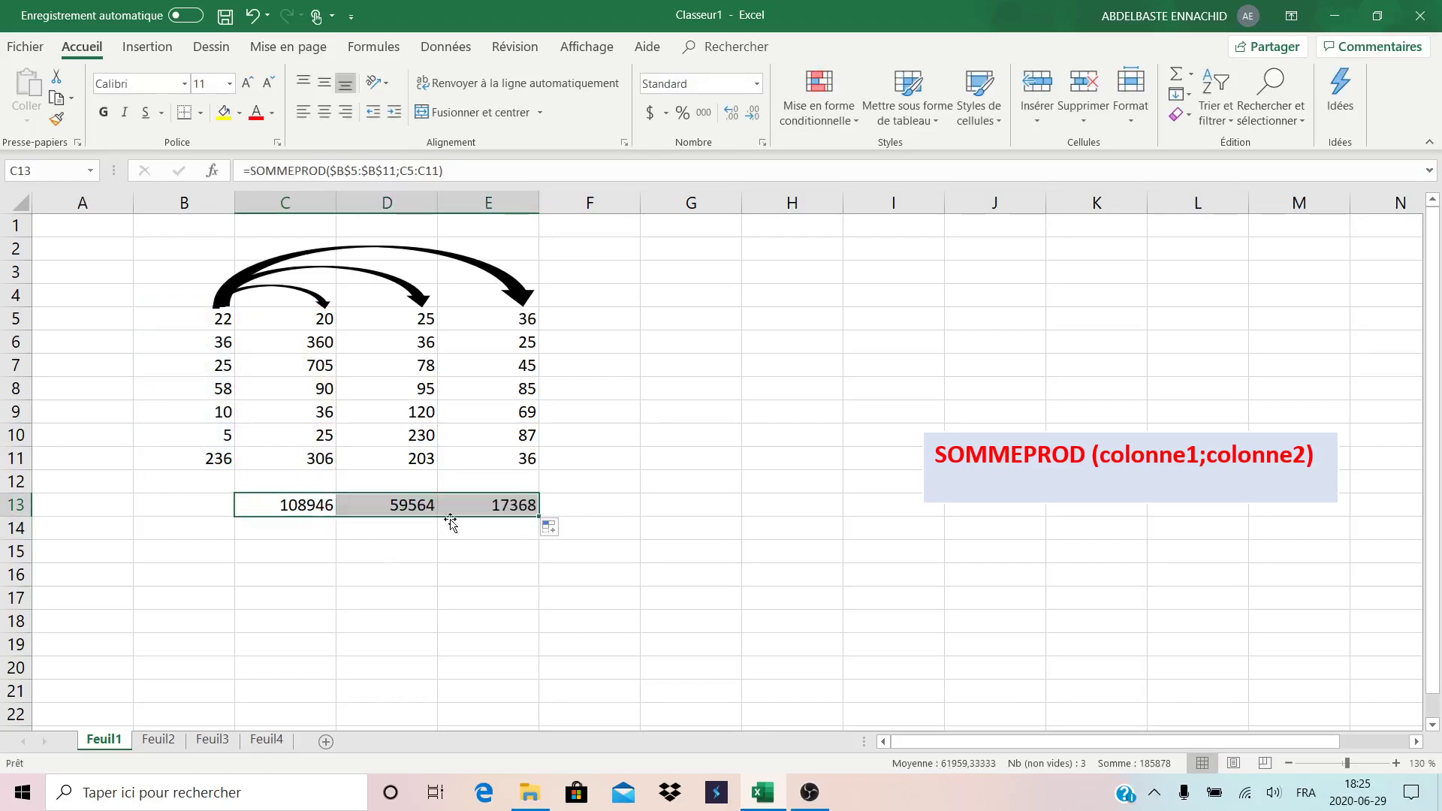
{"action": "left_click", "coordinate": [302, 335]}
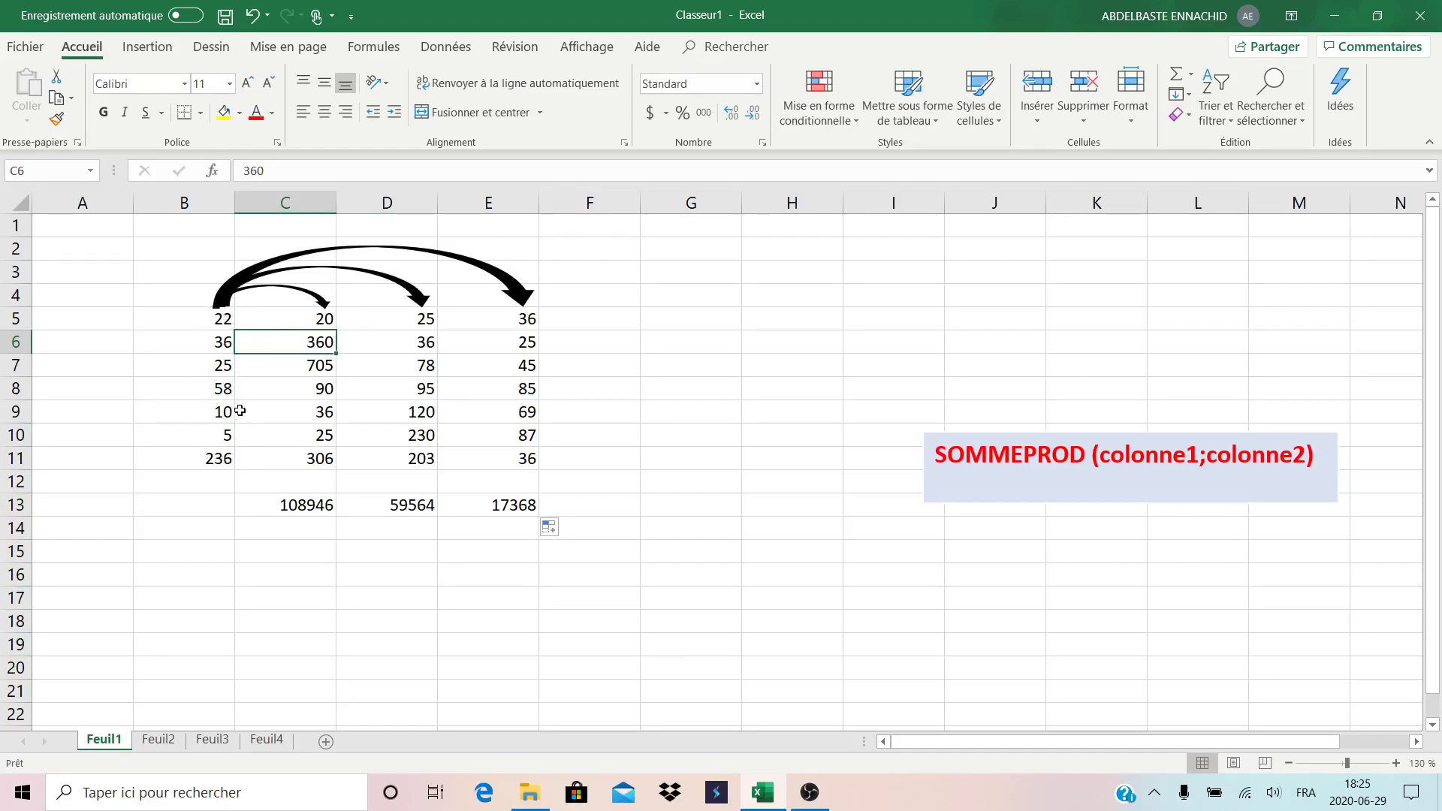
{"action": "left_click", "coordinate": [314, 504]}
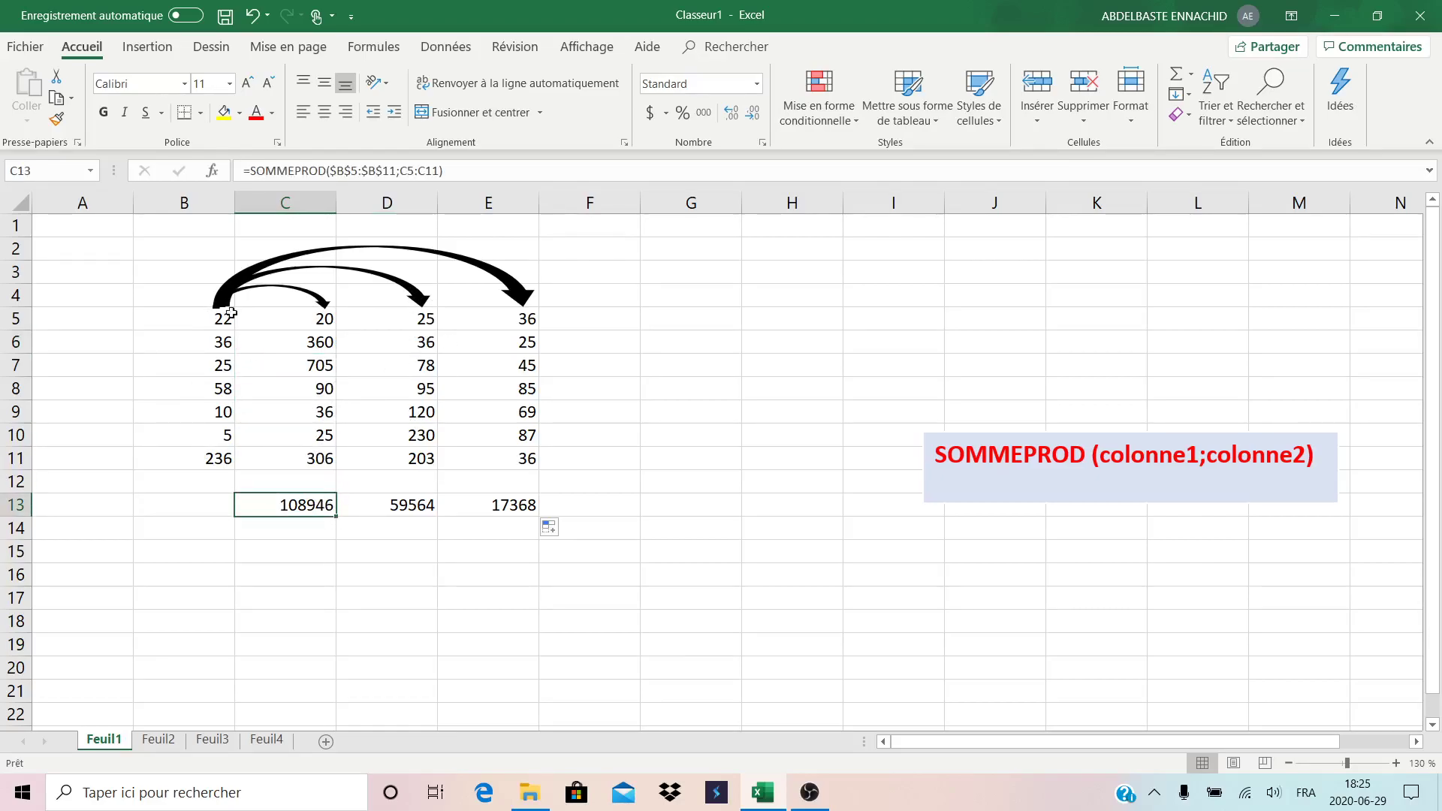
{"action": "left_click", "coordinate": [396, 512]}
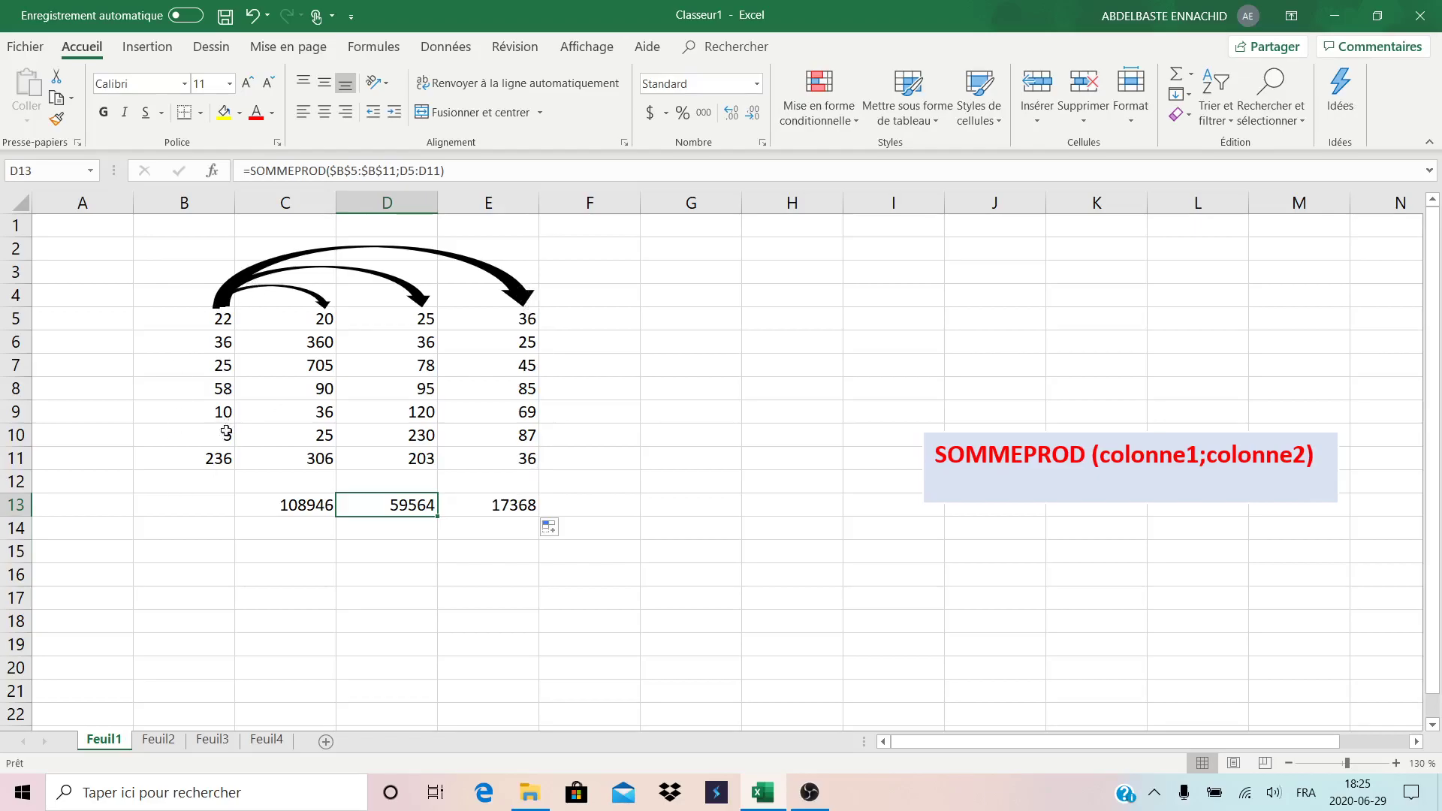
{"action": "left_click", "coordinate": [532, 508]}
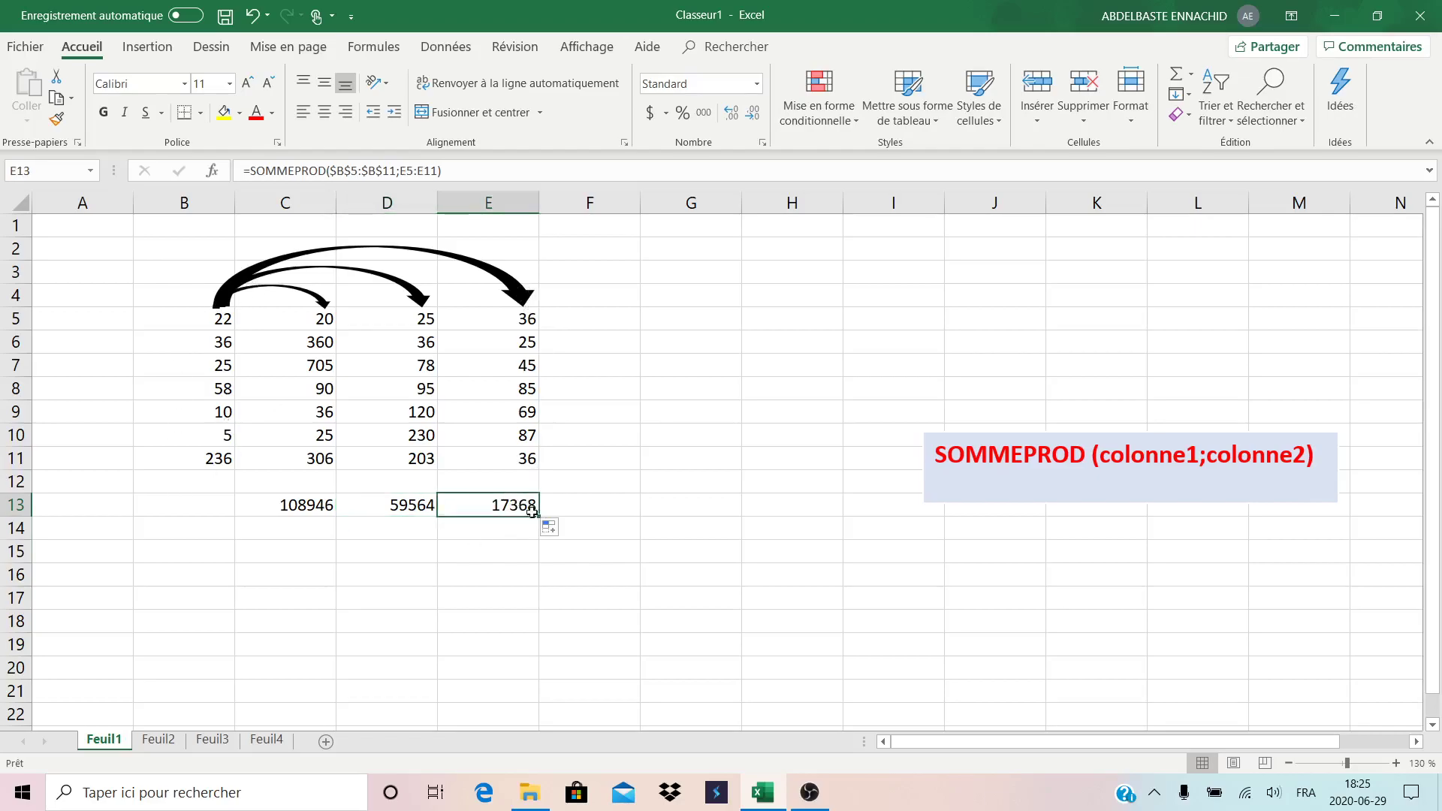